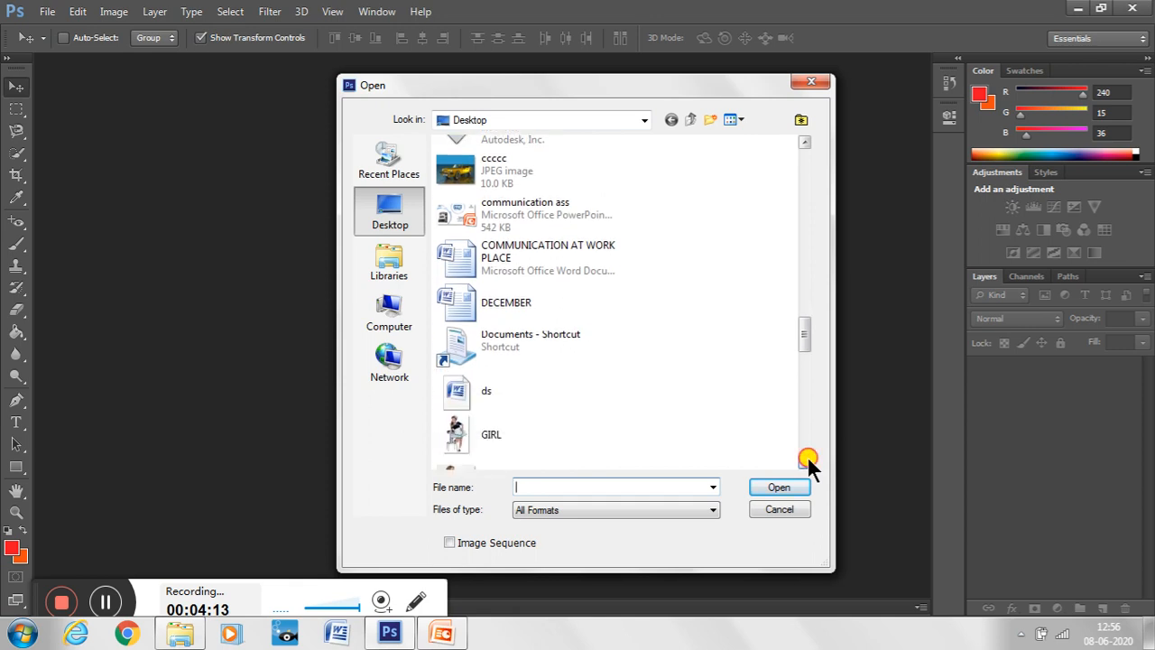
Step: Open the girl1 JPEG image from the Desktop
{"action": "left_click", "coordinate": [498, 356]}
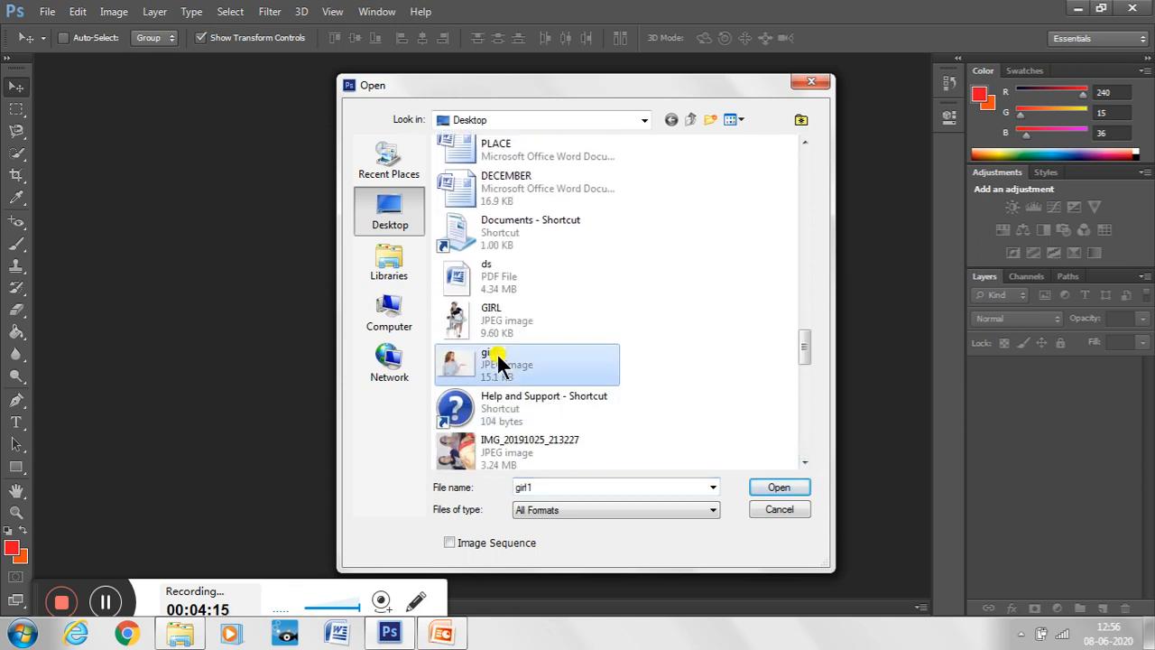
{"action": "left_click", "coordinate": [781, 492]}
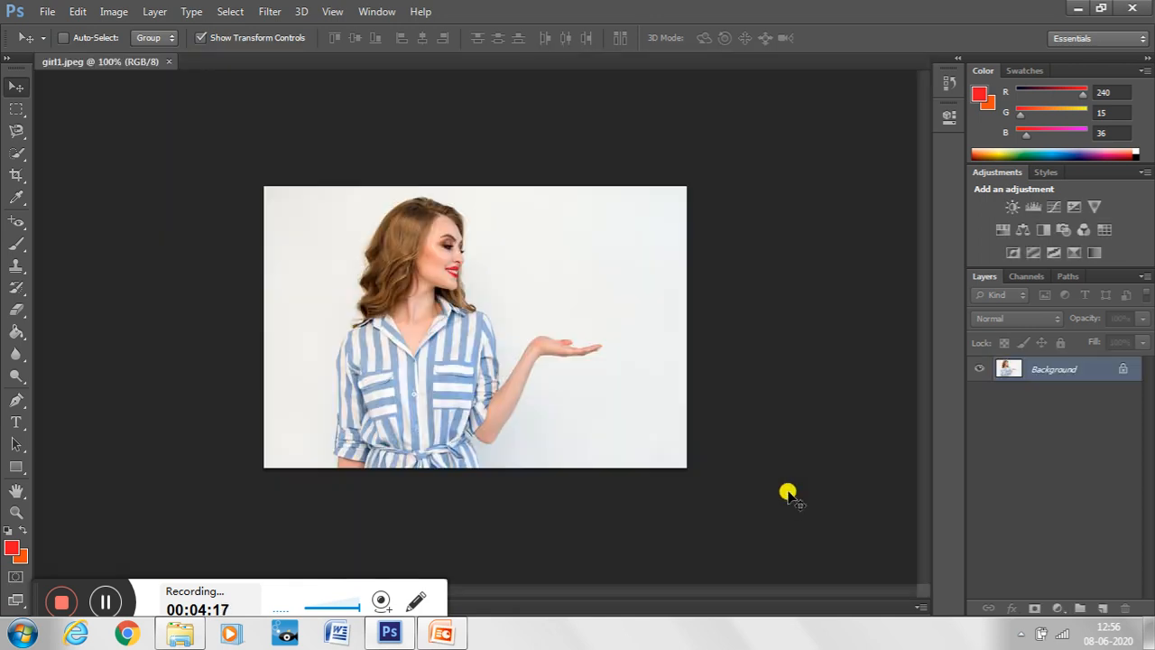
{"action": "key", "text": "ctrl+plus"}
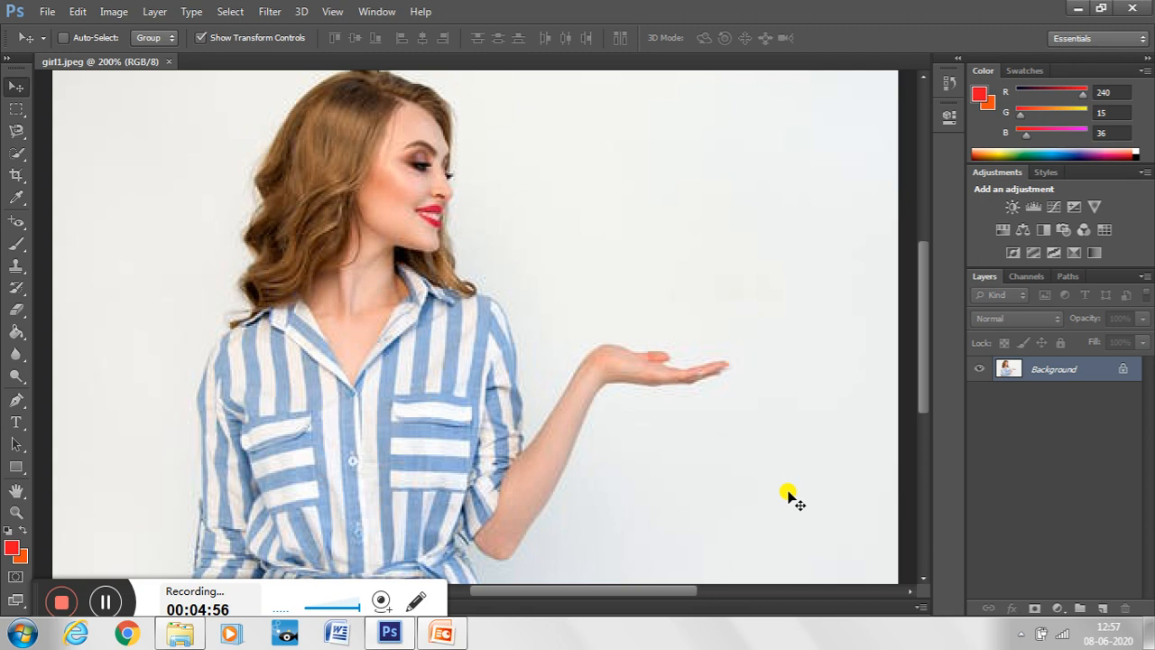
Step: Duplicate the Background layer within girl1.jpeg and name the copy lasootool1
{"action": "right_click", "coordinate": [1055, 370]}
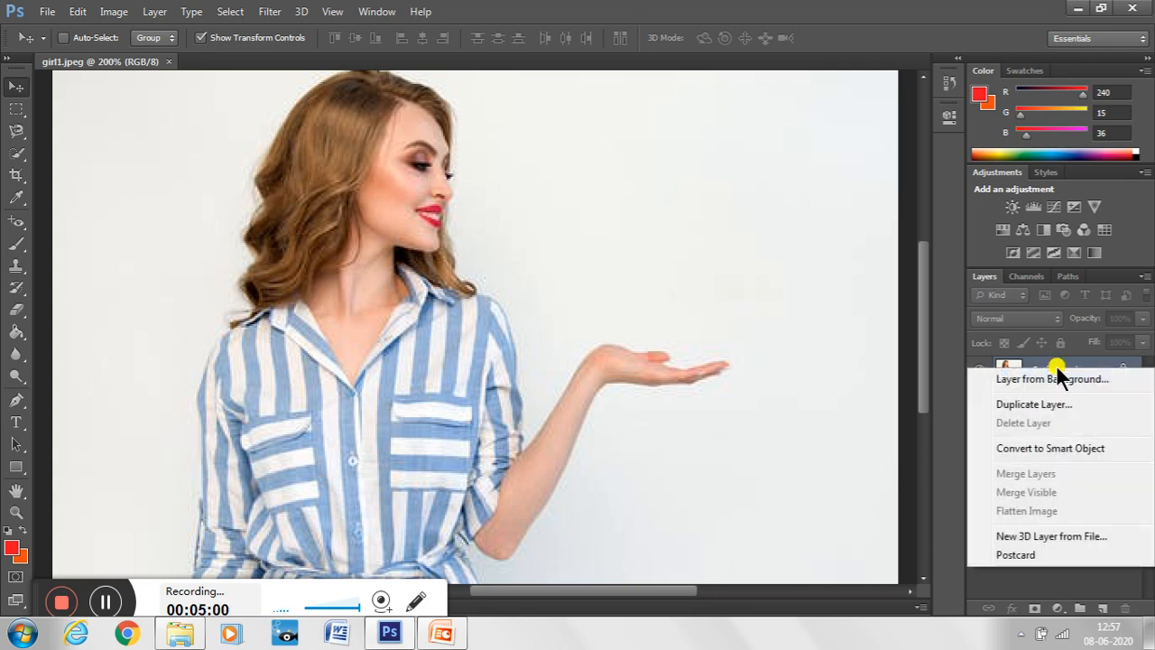
{"action": "left_click", "coordinate": [1033, 406]}
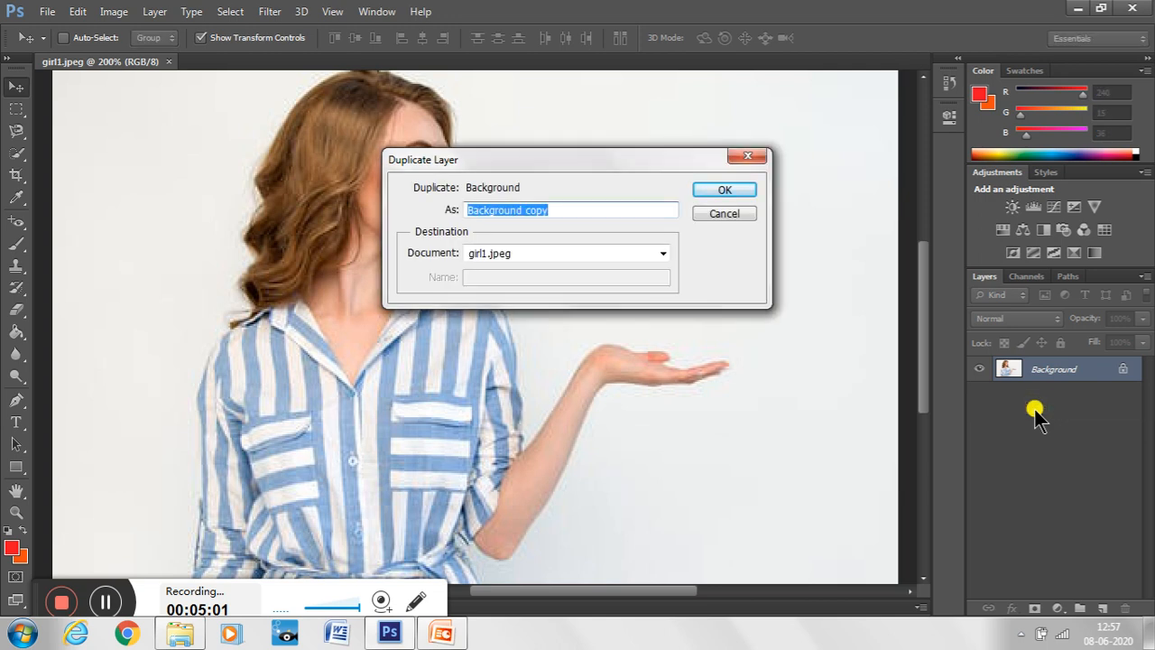
{"action": "key", "text": "BackSpace"}
{"action": "type", "text": "sampl"}
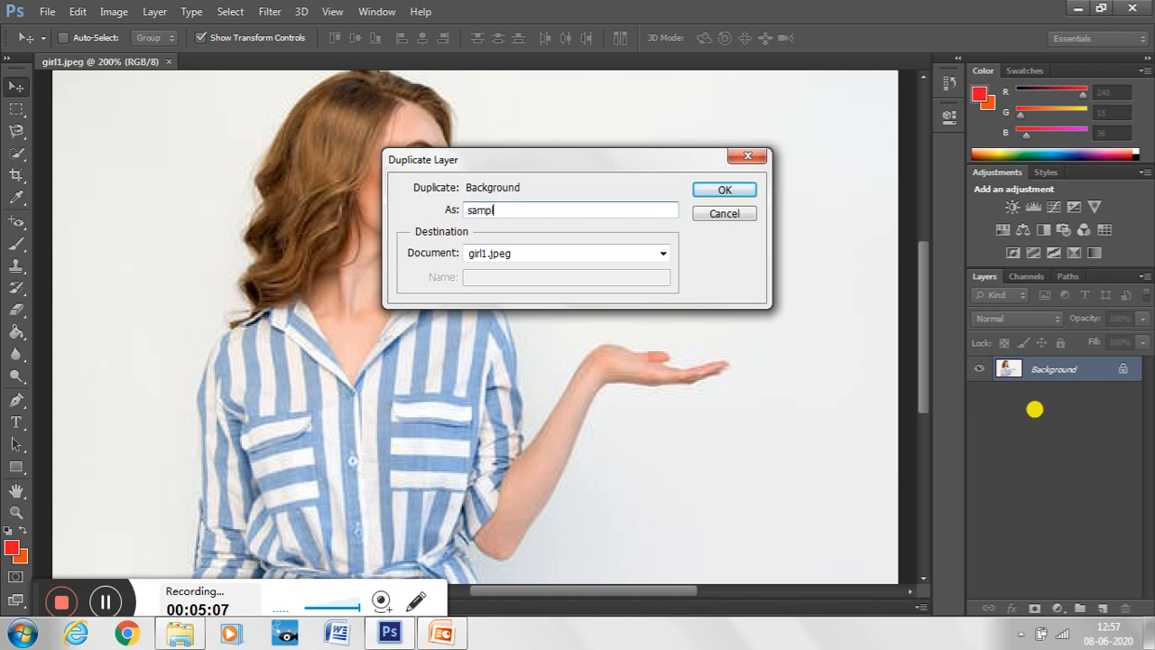
{"action": "key", "text": "BackSpace"}
{"action": "key", "text": "BackSpace"}
{"action": "key", "text": "BackSpace"}
{"action": "type", "text": "lasootool1"}
{"action": "key", "text": "Return"}
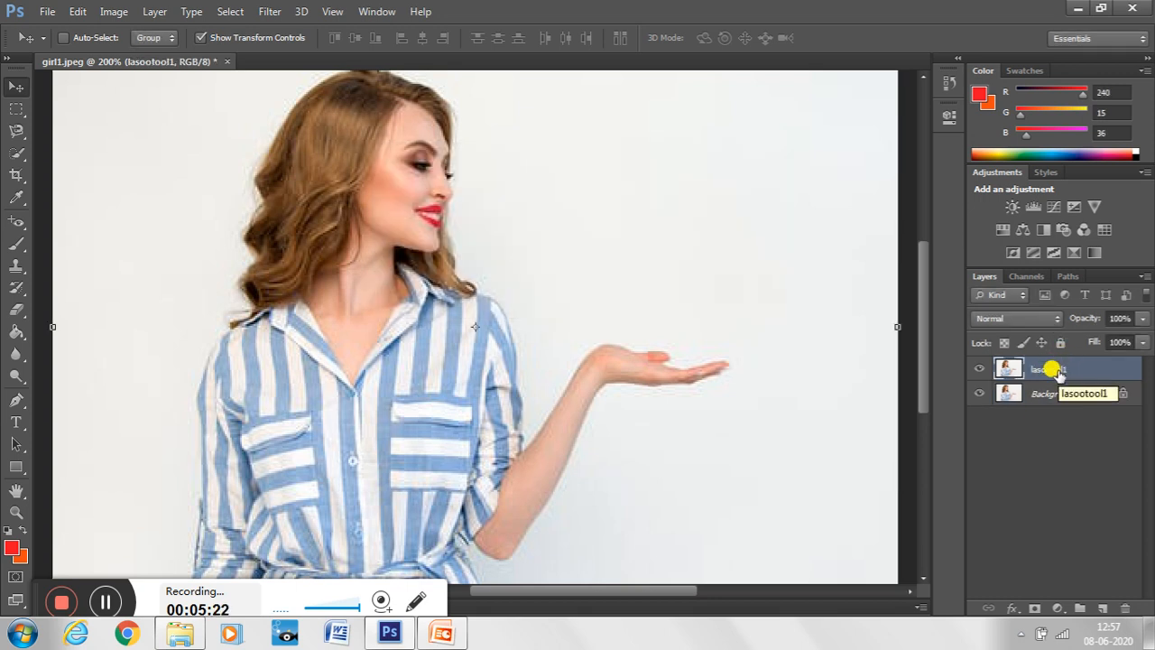
Step: Give the lasootool1 layer an orange colour label
{"action": "right_click", "coordinate": [1060, 376]}
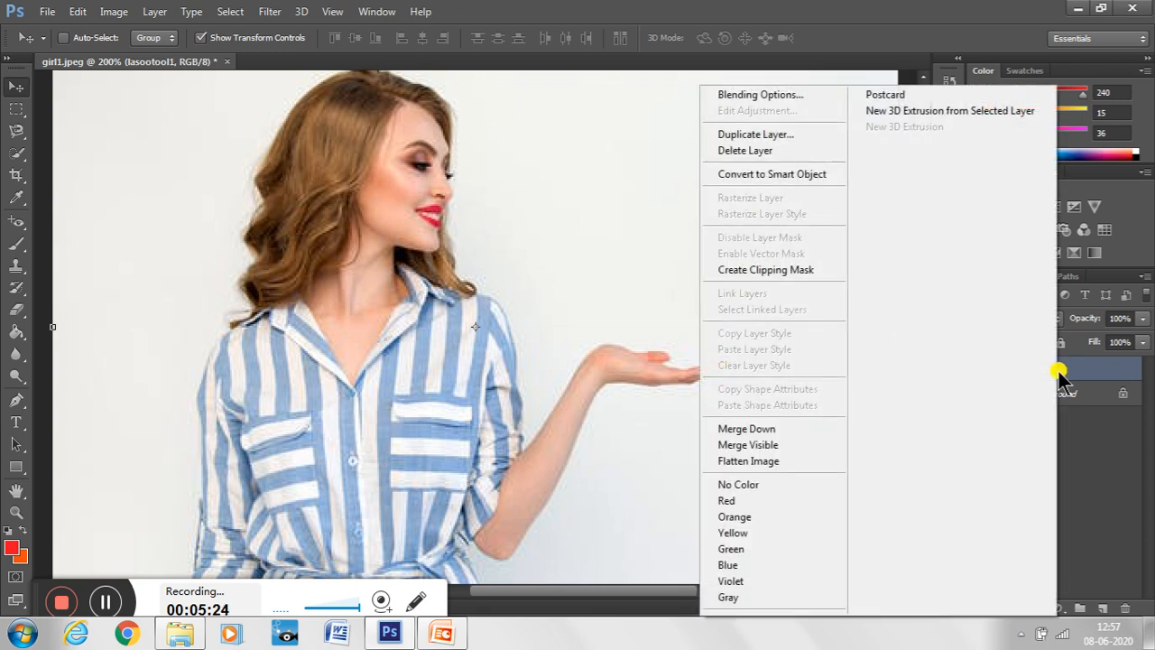
{"action": "left_click", "coordinate": [767, 518]}
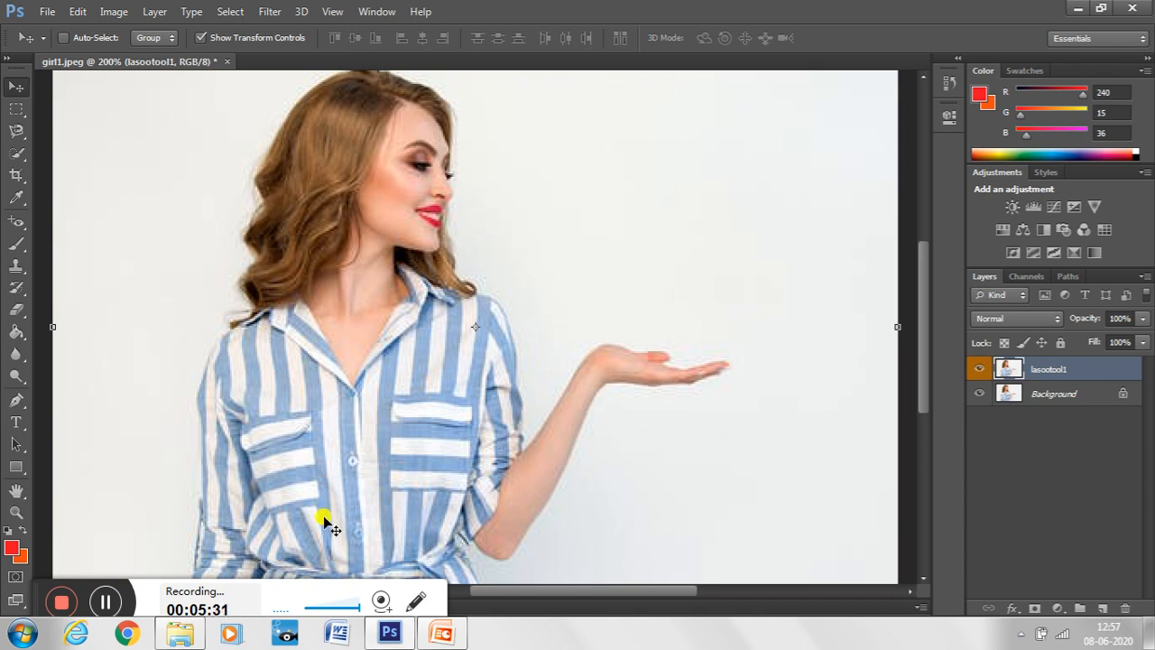
{"action": "left_click_drag", "start_coordinate": [49, 603], "coordinate": [729, 556]}
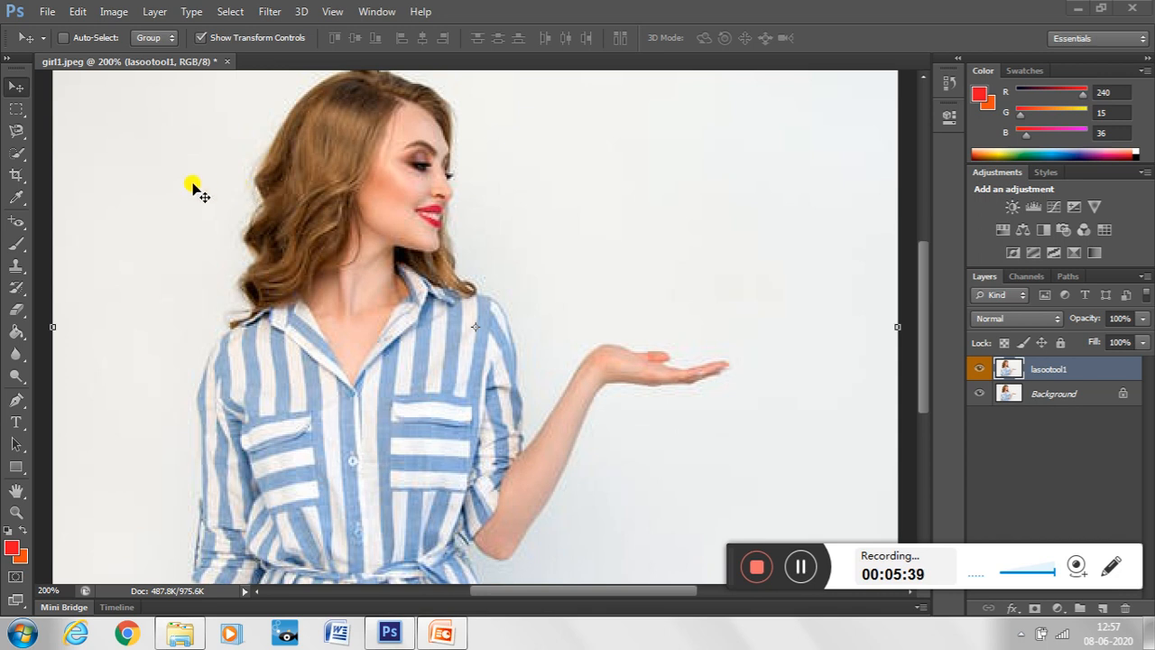
Step: Trace a freehand Lasso selection around the woman's hair, striped dress and outstretched arm on the lasootool1 layer
{"action": "left_click", "coordinate": [20, 135]}
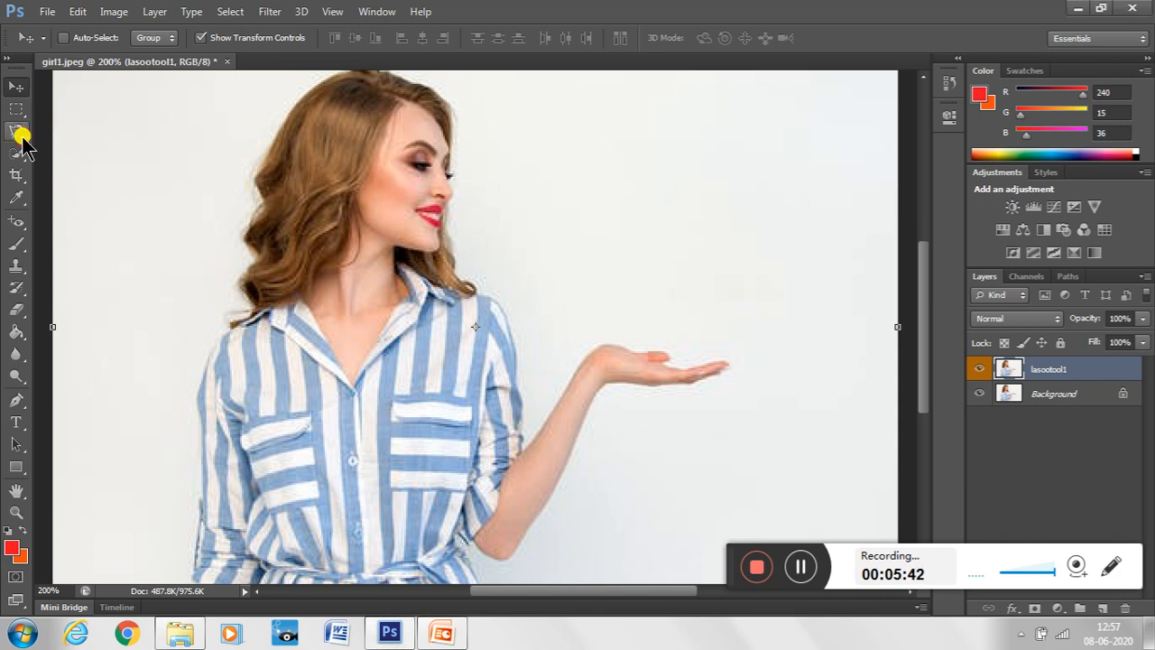
{"action": "left_click", "coordinate": [20, 136]}
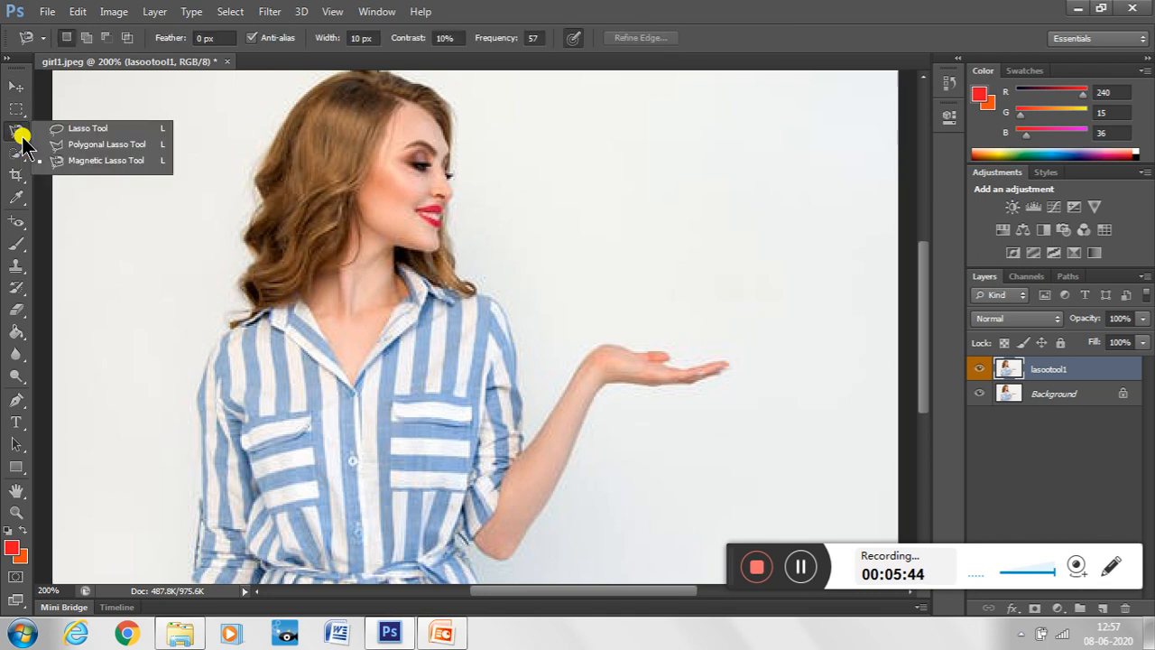
{"action": "left_click", "coordinate": [74, 145]}
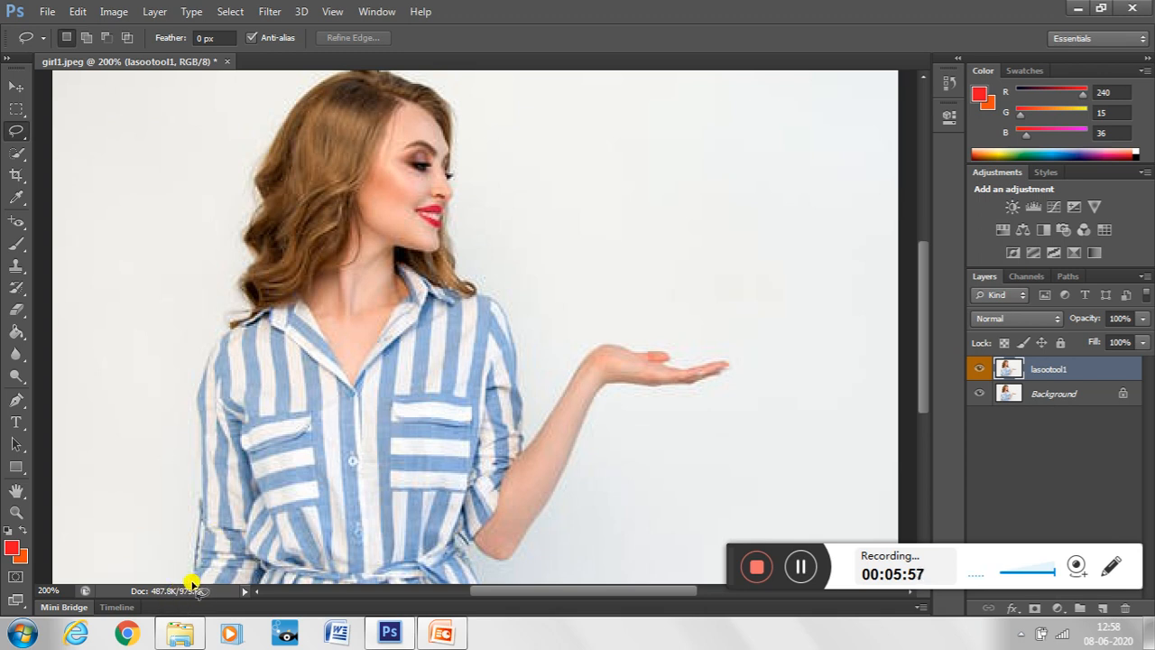
{"action": "mouse_move", "coordinate": [192, 582]}
{"action": "left_mouse_down"}
{"action": "mouse_move", "coordinate": [200, 384]}
{"action": "mouse_move", "coordinate": [225, 318]}
{"action": "mouse_move", "coordinate": [252, 305]}
{"action": "mouse_move", "coordinate": [235, 285]}
{"action": "mouse_move", "coordinate": [253, 262]}
{"action": "mouse_move", "coordinate": [242, 226]}
{"action": "mouse_move", "coordinate": [254, 167]}
{"action": "mouse_move", "coordinate": [280, 122]}
{"action": "mouse_move", "coordinate": [333, 74]}
{"action": "mouse_move", "coordinate": [414, 73]}
{"action": "mouse_move", "coordinate": [440, 98]}
{"action": "mouse_move", "coordinate": [456, 138]}
{"action": "mouse_move", "coordinate": [459, 271]}
{"action": "mouse_move", "coordinate": [507, 314]}
{"action": "mouse_move", "coordinate": [522, 443]}
{"action": "mouse_move", "coordinate": [572, 360]}
{"action": "mouse_move", "coordinate": [616, 334]}
{"action": "mouse_move", "coordinate": [682, 355]}
{"action": "mouse_move", "coordinate": [665, 365]}
{"action": "mouse_move", "coordinate": [734, 361]}
{"action": "mouse_move", "coordinate": [695, 387]}
{"action": "mouse_move", "coordinate": [611, 389]}
{"action": "mouse_move", "coordinate": [534, 536]}
{"action": "mouse_move", "coordinate": [505, 554]}
{"action": "mouse_move", "coordinate": [475, 536]}
{"action": "mouse_move", "coordinate": [462, 543]}
{"action": "mouse_move", "coordinate": [477, 580]}
{"action": "mouse_move", "coordinate": [188, 581]}
{"action": "left_mouse_up"}
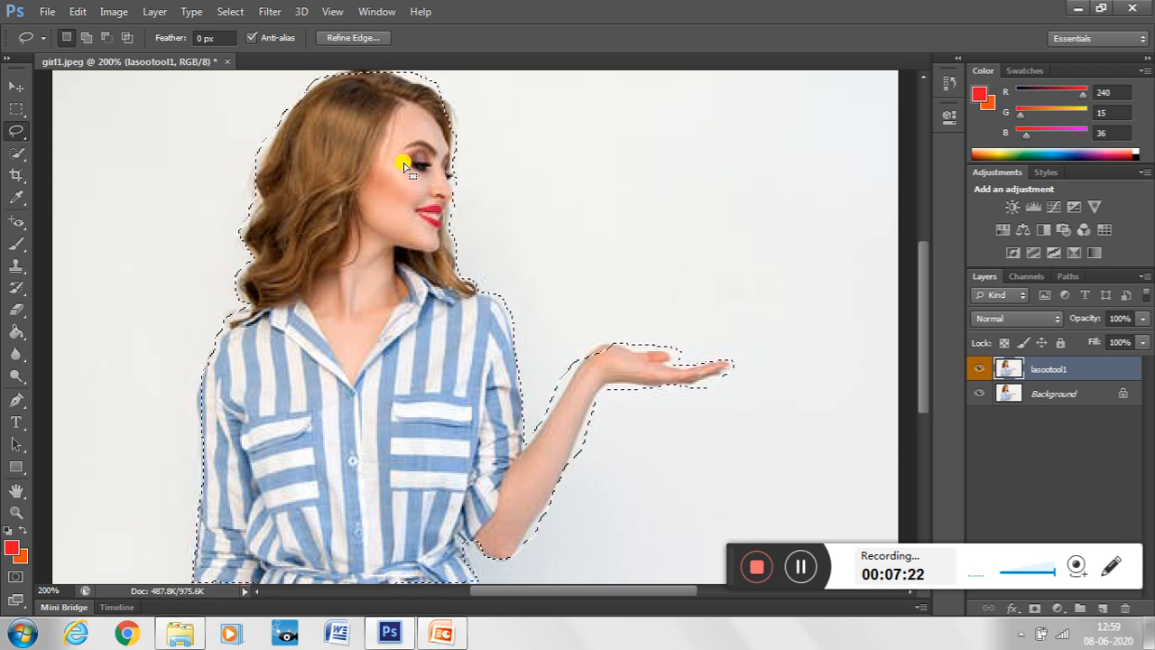
Step: Hide the Background layer and shift the selected woman to the right and back to her original place on the lasootool1 layer
{"action": "left_click", "coordinate": [20, 85]}
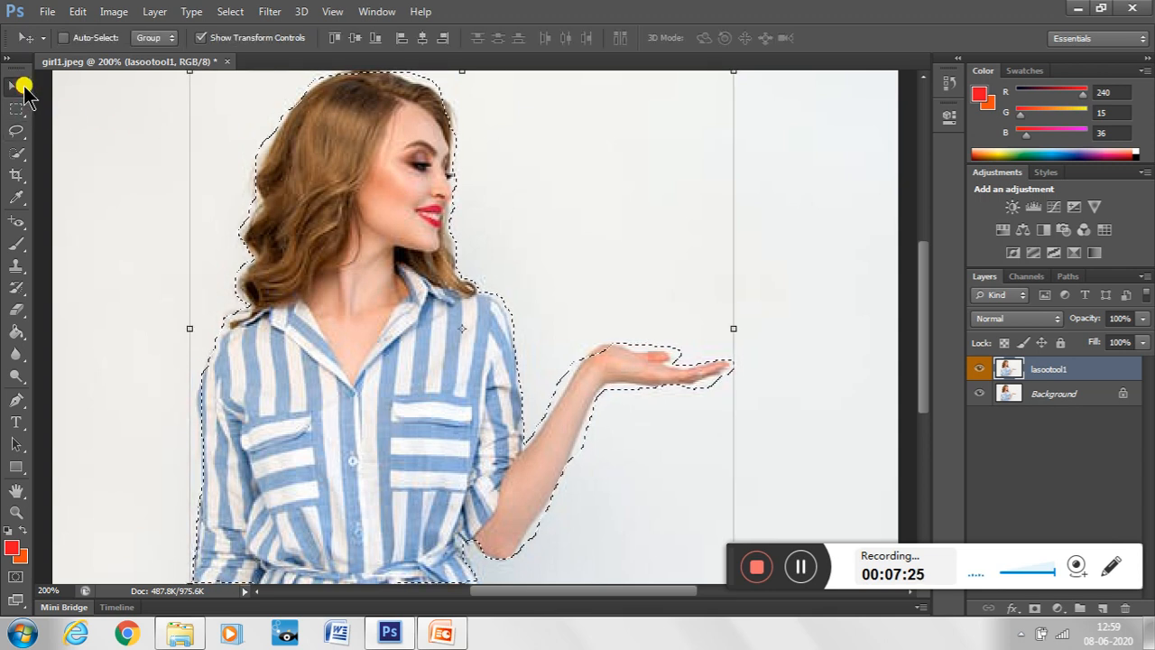
{"action": "left_click_drag", "start_coordinate": [291, 142], "coordinate": [582, 144]}
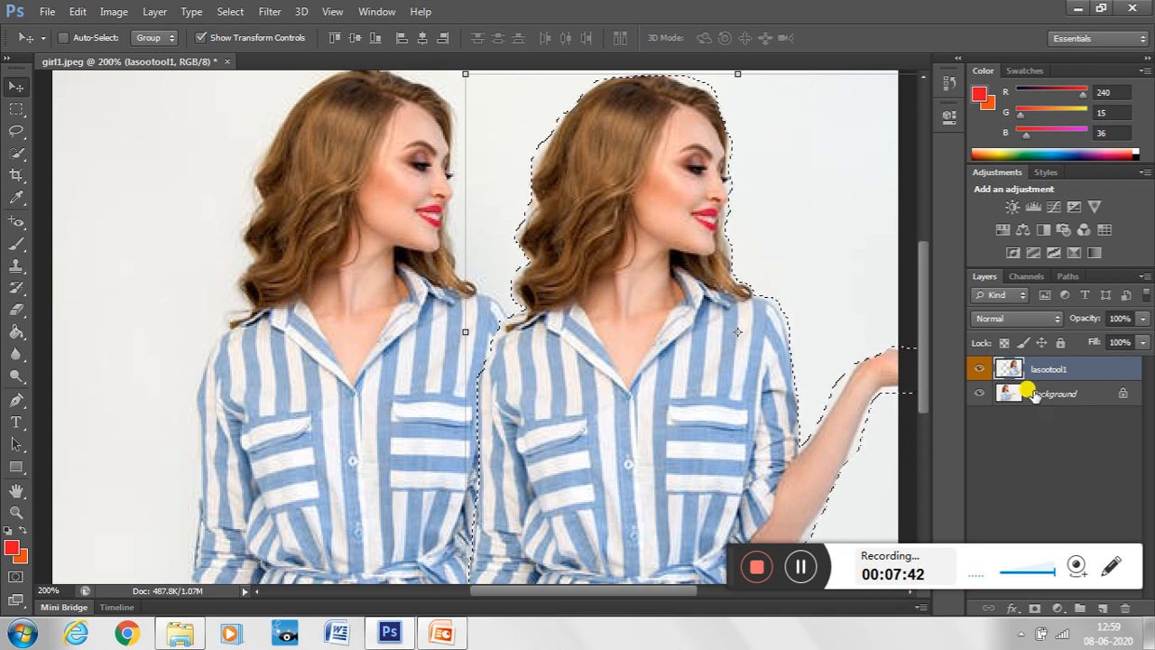
{"action": "left_click", "coordinate": [979, 394]}
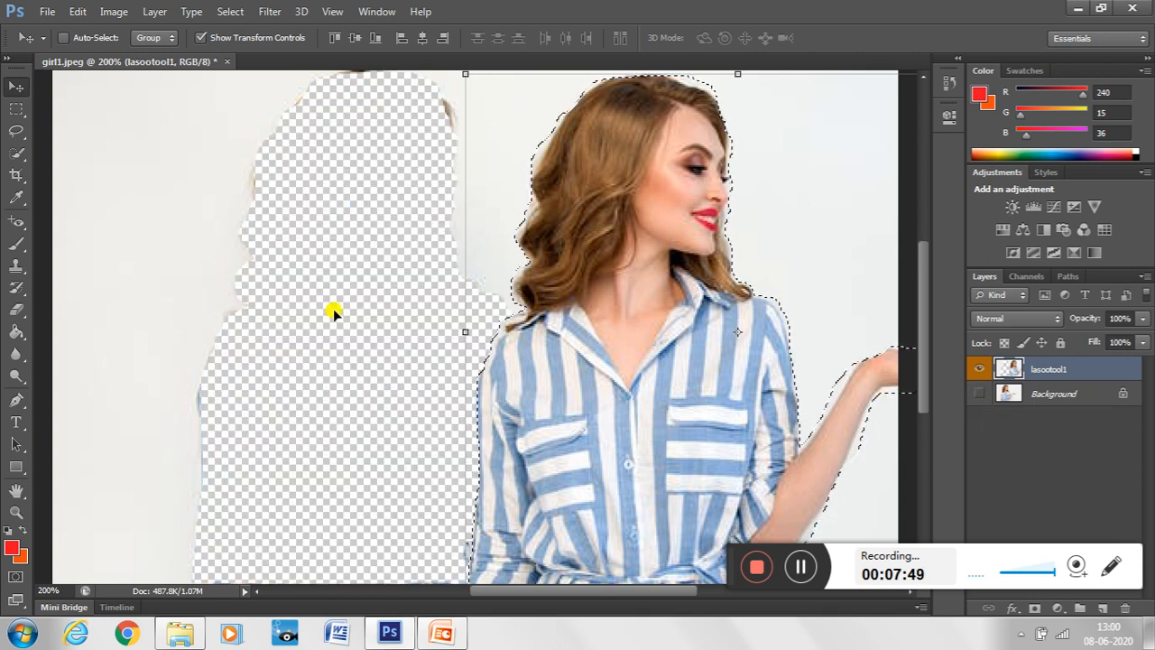
{"action": "left_click_drag", "start_coordinate": [610, 142], "coordinate": [335, 135]}
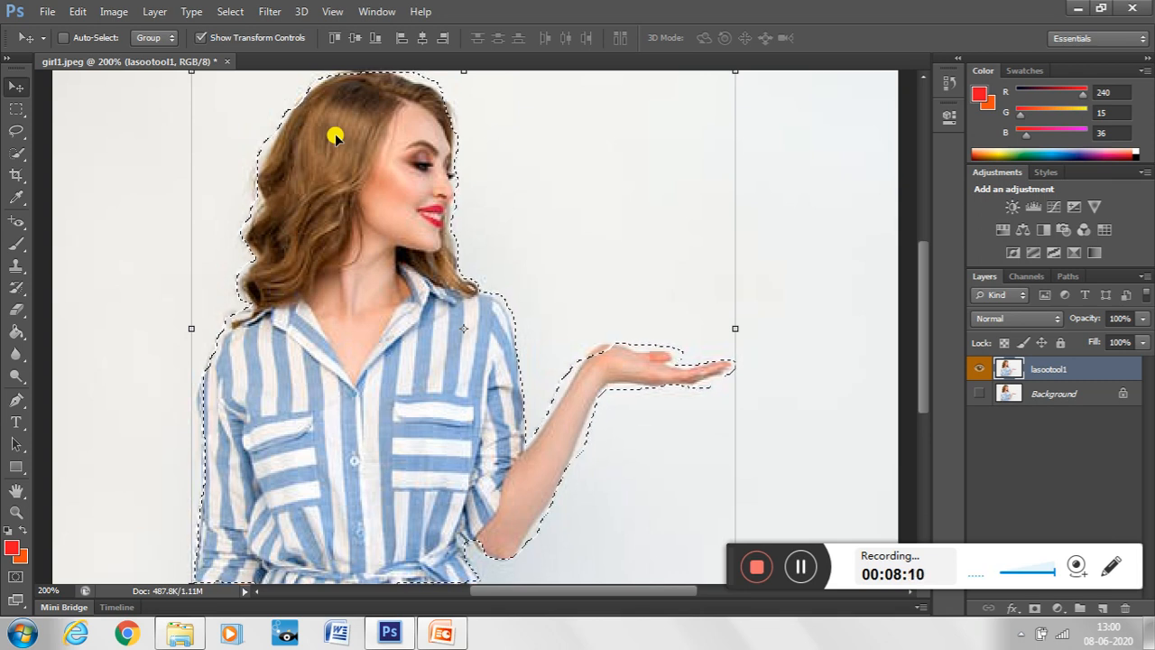
Step: Create a new white 828 × 640 pixel document named lt1 using the Clipboard preset
{"action": "key", "text": "ctrl+n"}
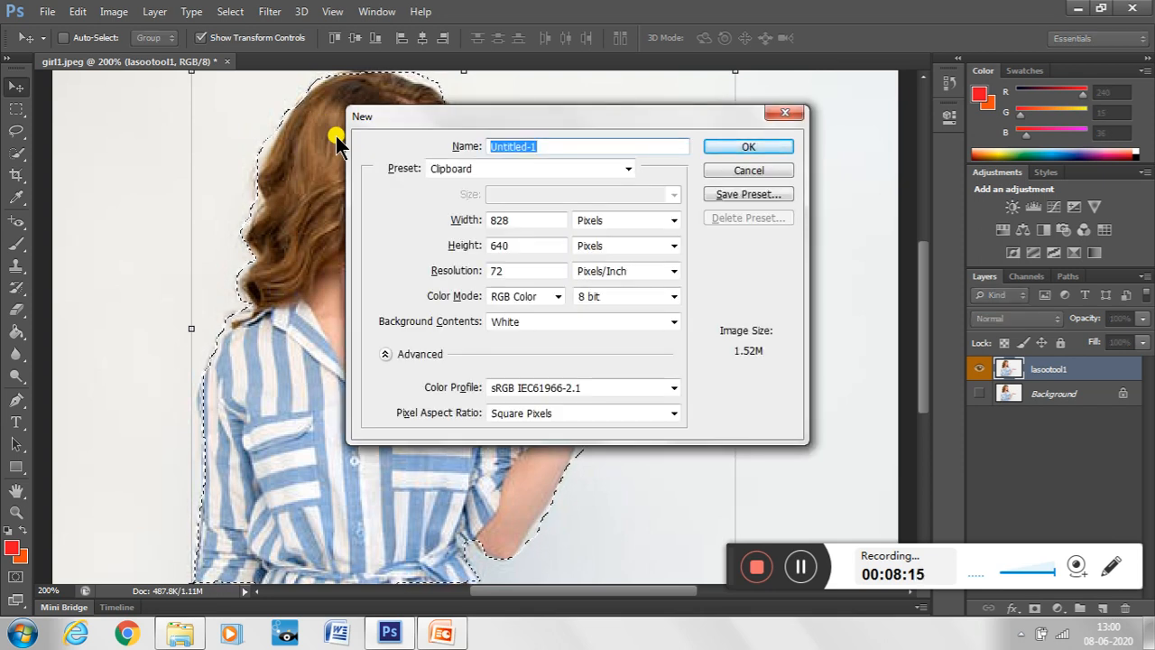
{"action": "type", "text": "It"}
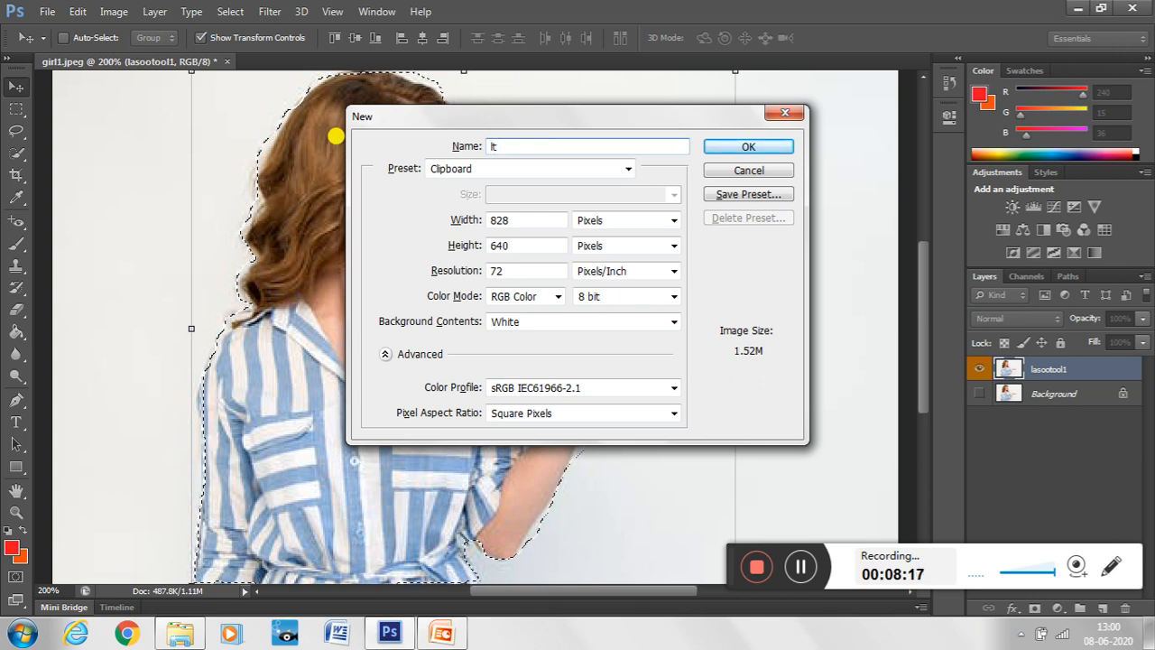
{"action": "type", "text": "1"}
{"action": "key", "text": "Return"}
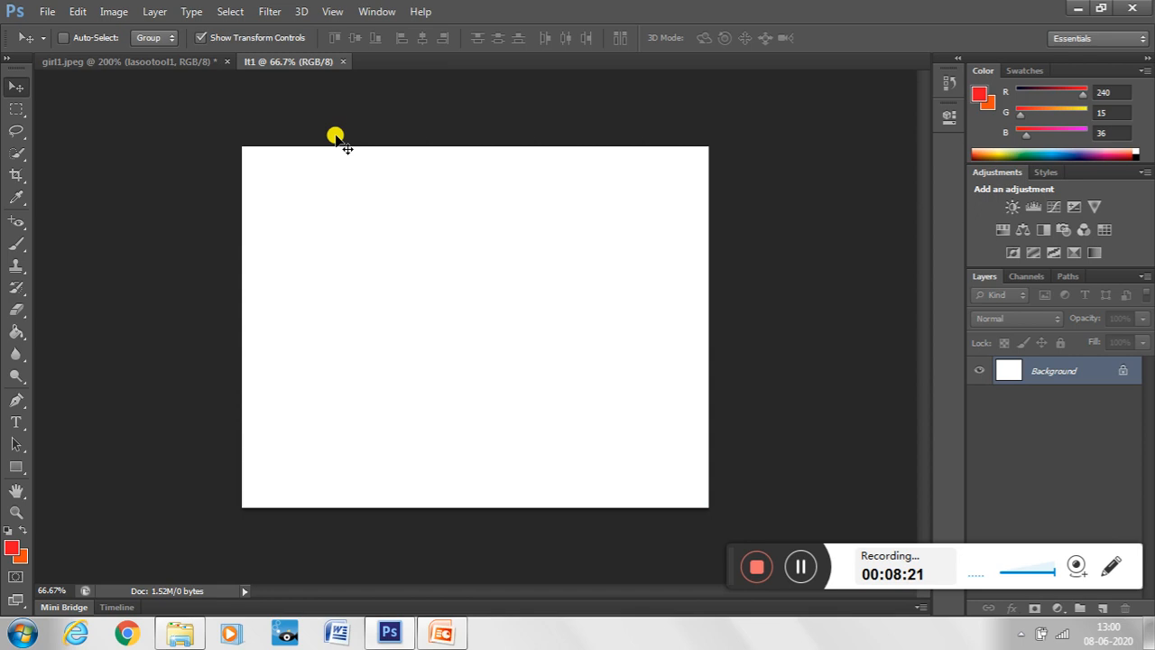
Step: Copy the selected woman from girl1.jpeg and paste her into the lt1 document
{"action": "left_click", "coordinate": [142, 65]}
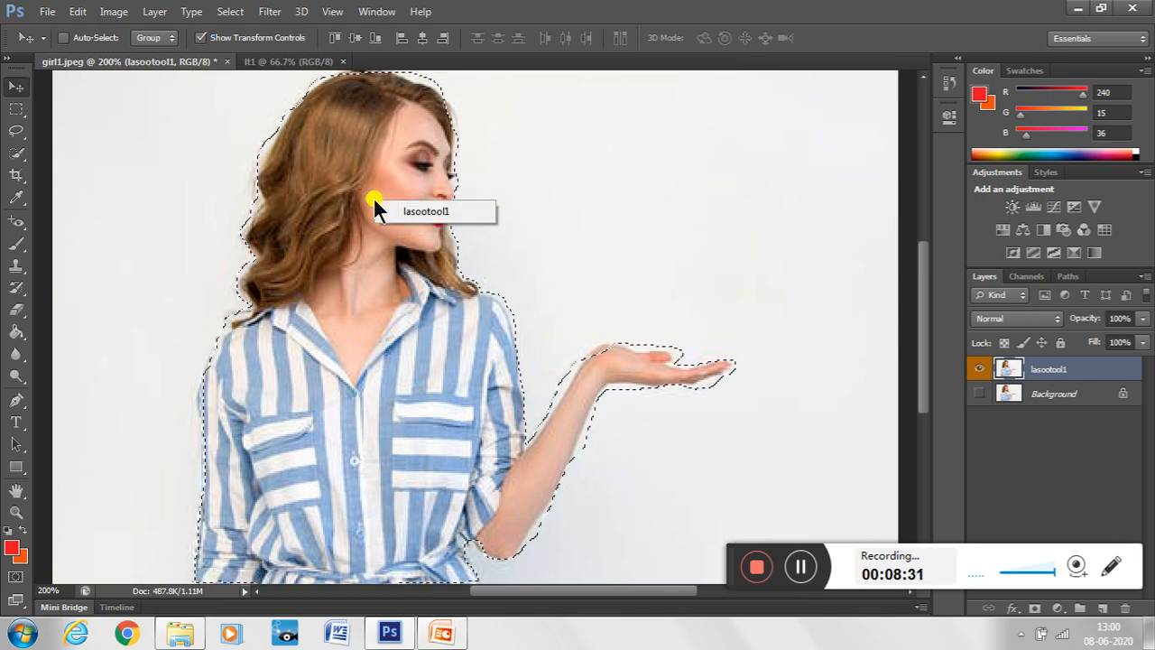
{"action": "left_click", "coordinate": [328, 253]}
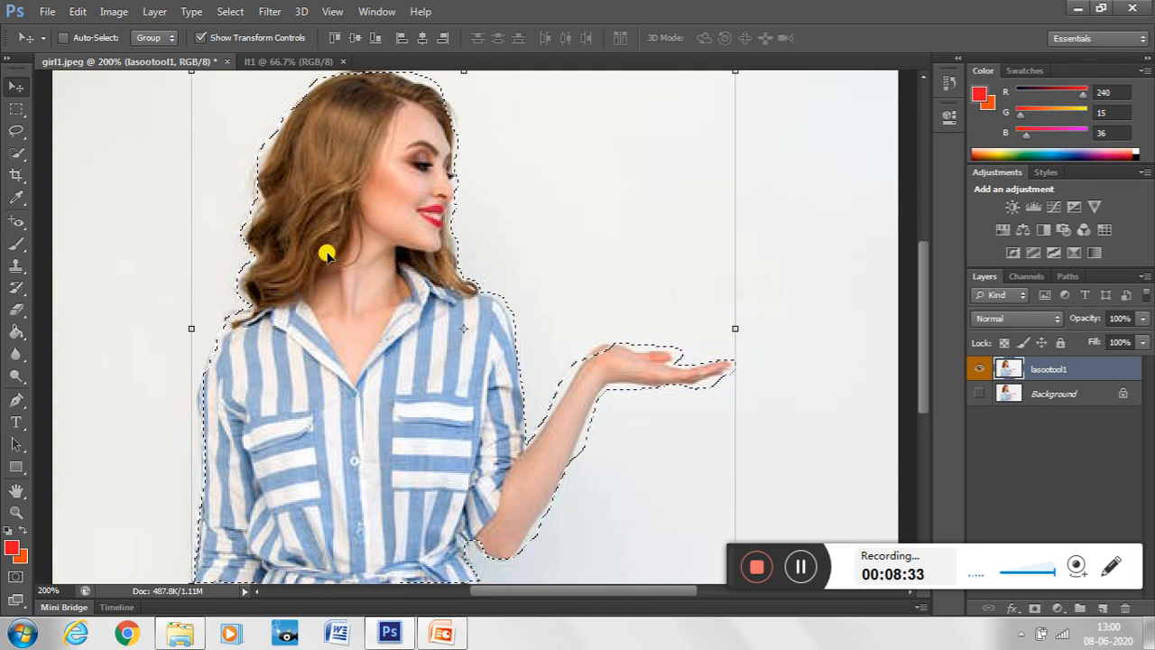
{"action": "left_click", "coordinate": [311, 63]}
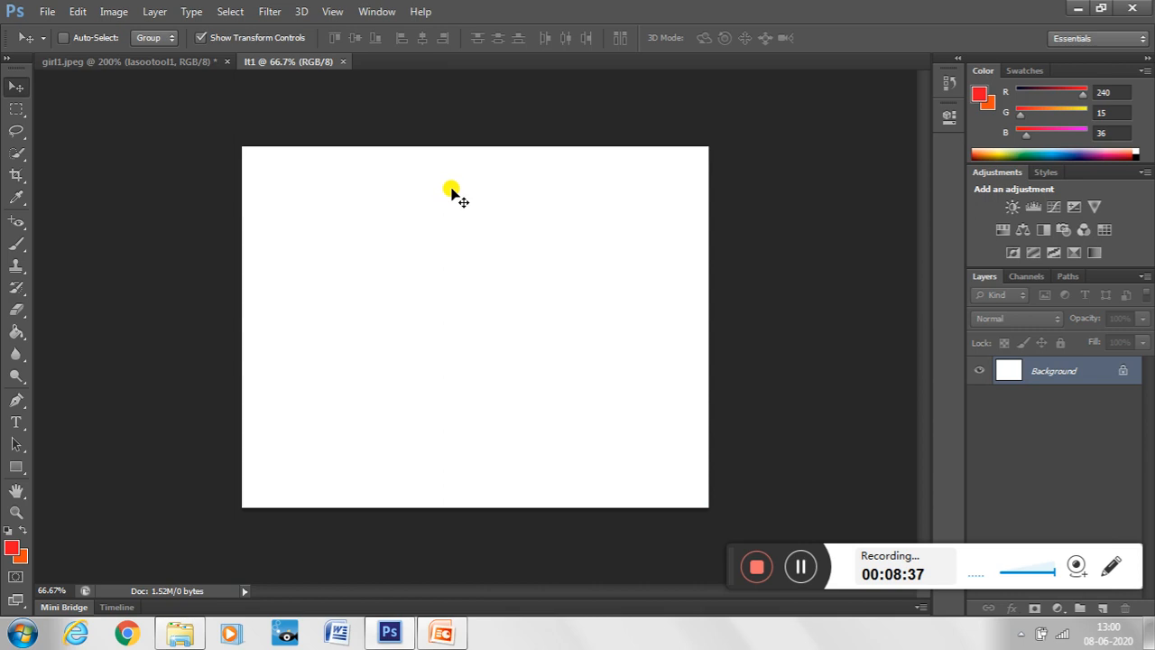
{"action": "key", "text": "ctrl+v"}
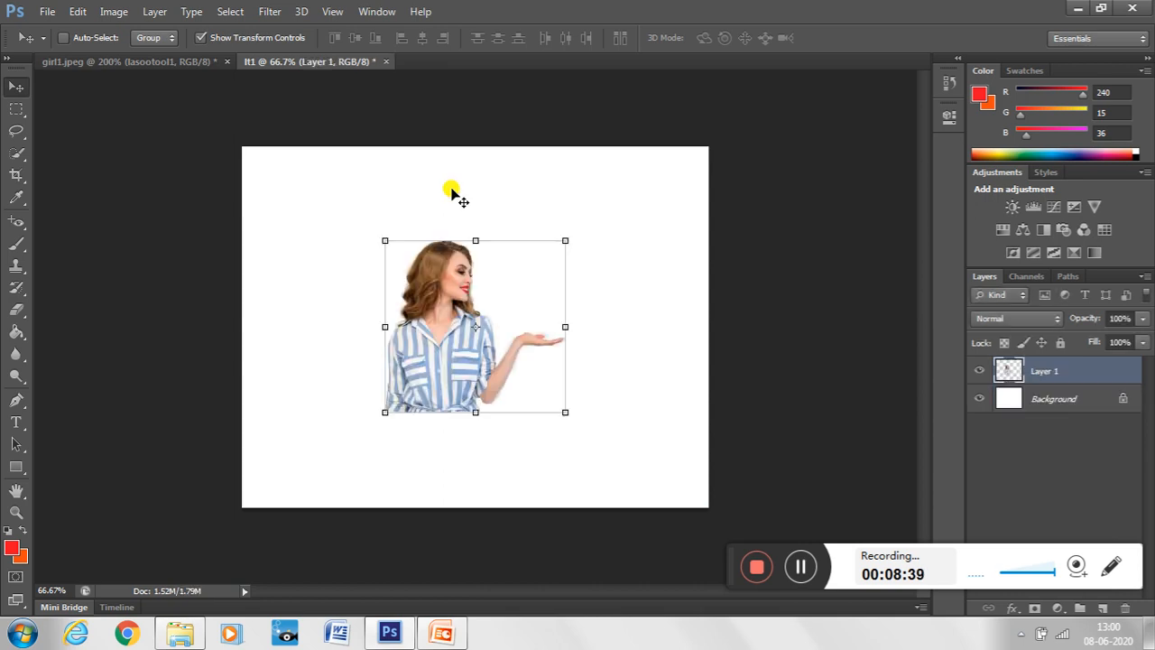
Step: Enlarge the pasted woman to about 175% width and 174% height and apply the transformation
{"action": "left_click_drag", "start_coordinate": [476, 240], "coordinate": [469, 176]}
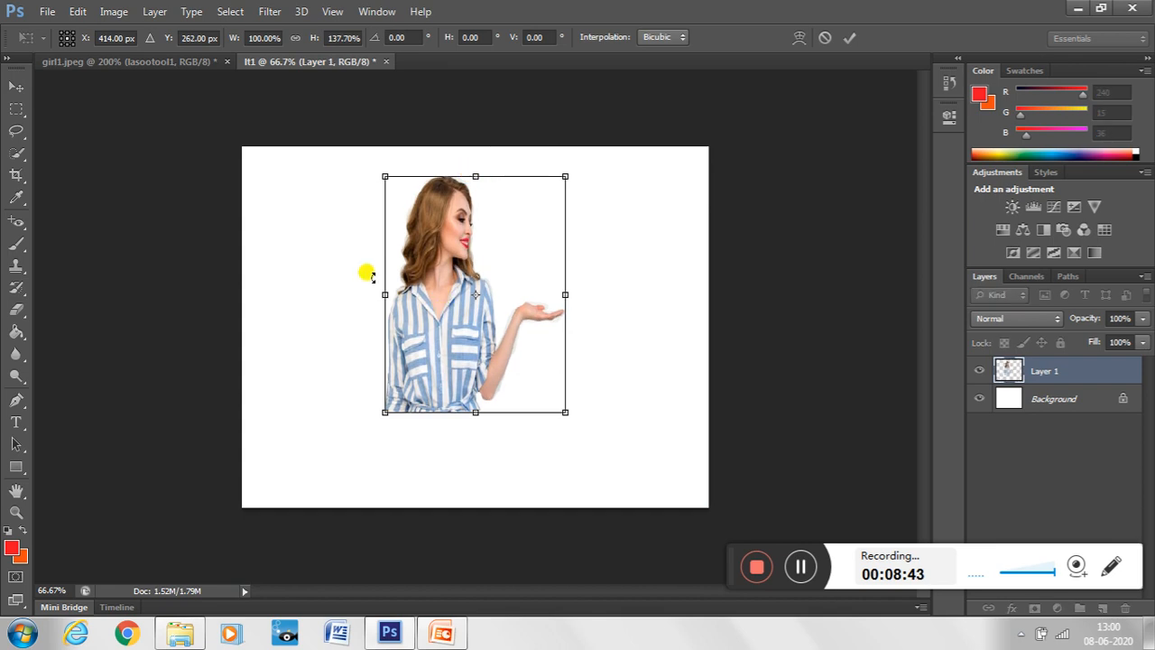
{"action": "left_click_drag", "start_coordinate": [384, 294], "coordinate": [312, 292]}
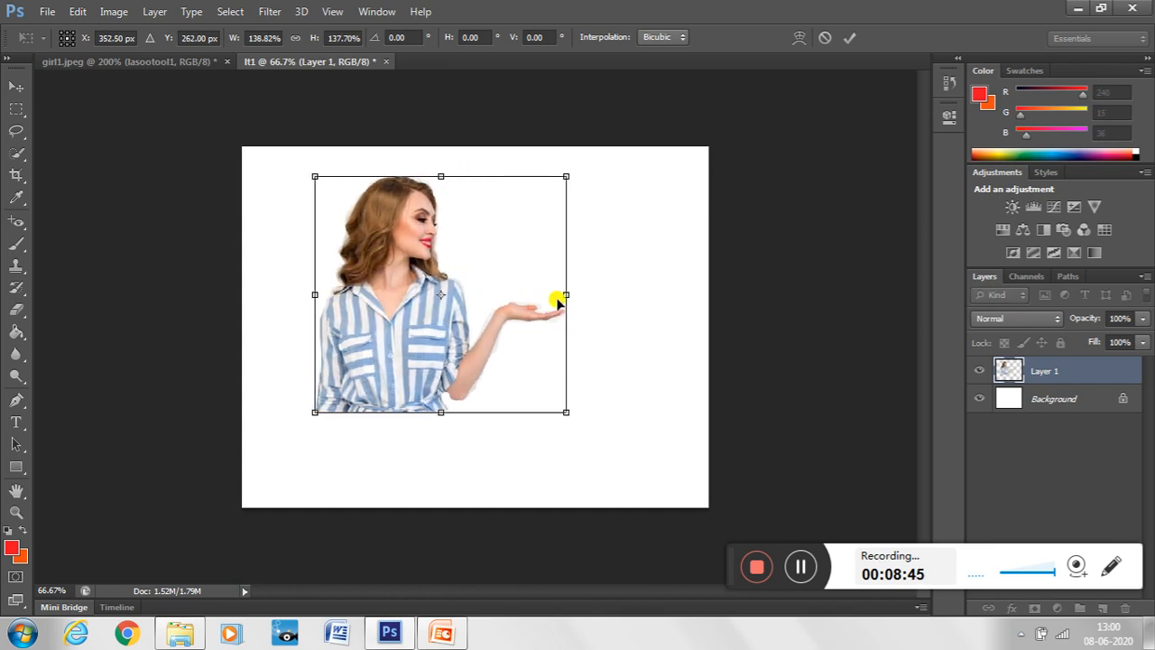
{"action": "left_click_drag", "start_coordinate": [592, 296], "coordinate": [632, 294]}
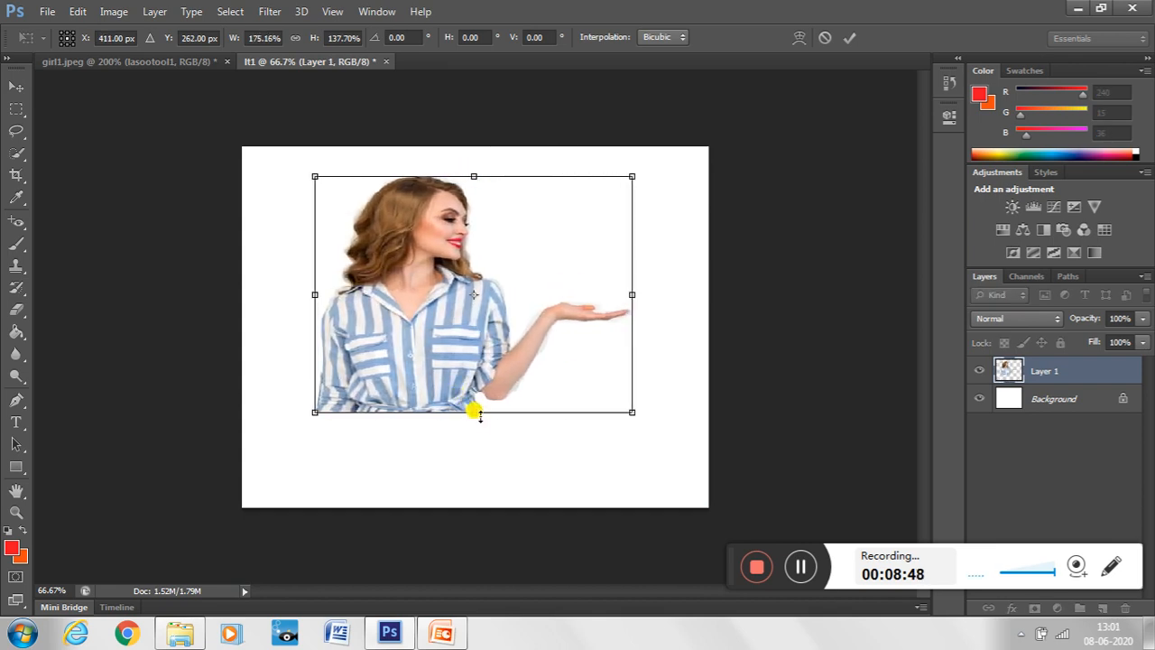
{"action": "left_click_drag", "start_coordinate": [471, 412], "coordinate": [468, 475]}
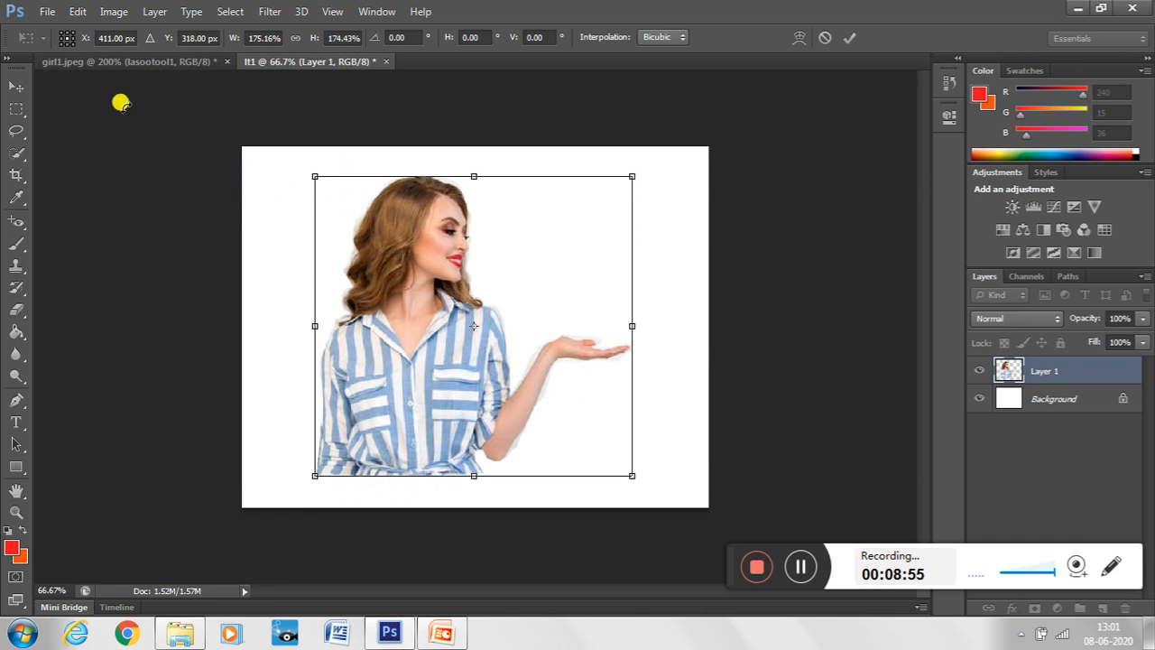
{"action": "left_click", "coordinate": [16, 131]}
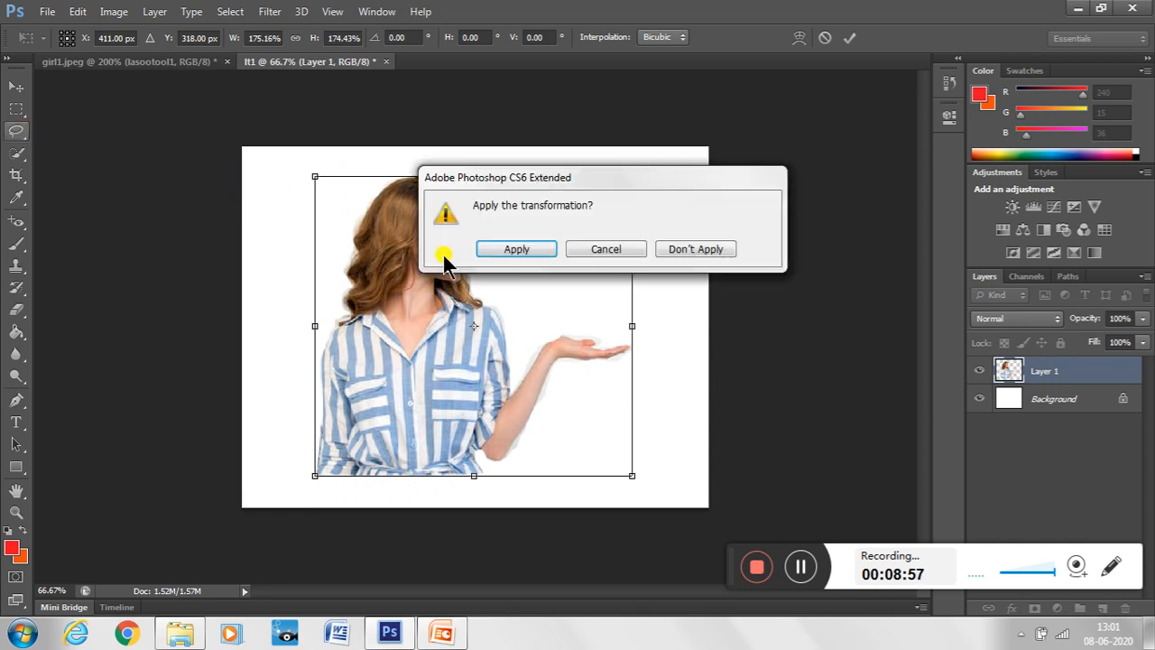
{"action": "left_click", "coordinate": [497, 247]}
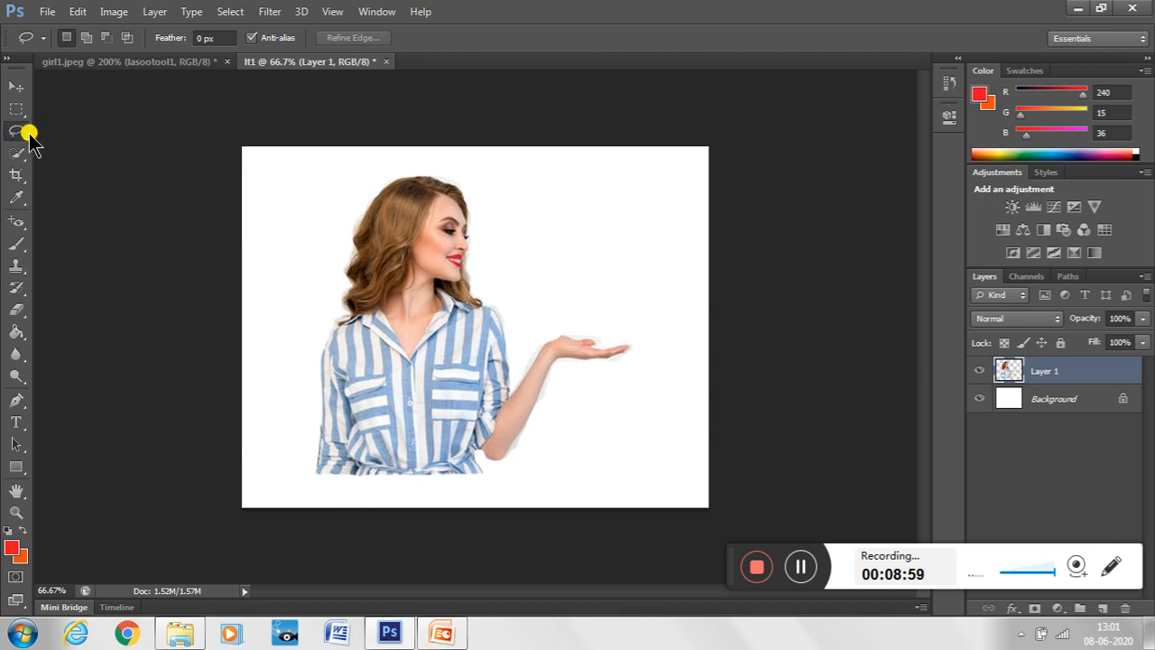
Step: Lasso the woman's sleeve and outstretched arm in lt1 and copy the selection into a new document named bbbbb
{"action": "mouse_move", "coordinate": [508, 397]}
{"action": "left_mouse_down"}
{"action": "mouse_move", "coordinate": [549, 342]}
{"action": "mouse_move", "coordinate": [577, 332]}
{"action": "mouse_move", "coordinate": [606, 351]}
{"action": "mouse_move", "coordinate": [627, 340]}
{"action": "mouse_move", "coordinate": [635, 356]}
{"action": "mouse_move", "coordinate": [558, 363]}
{"action": "mouse_move", "coordinate": [498, 467]}
{"action": "mouse_move", "coordinate": [475, 451]}
{"action": "mouse_move", "coordinate": [473, 411]}
{"action": "mouse_move", "coordinate": [493, 316]}
{"action": "mouse_move", "coordinate": [509, 397]}
{"action": "left_mouse_up"}
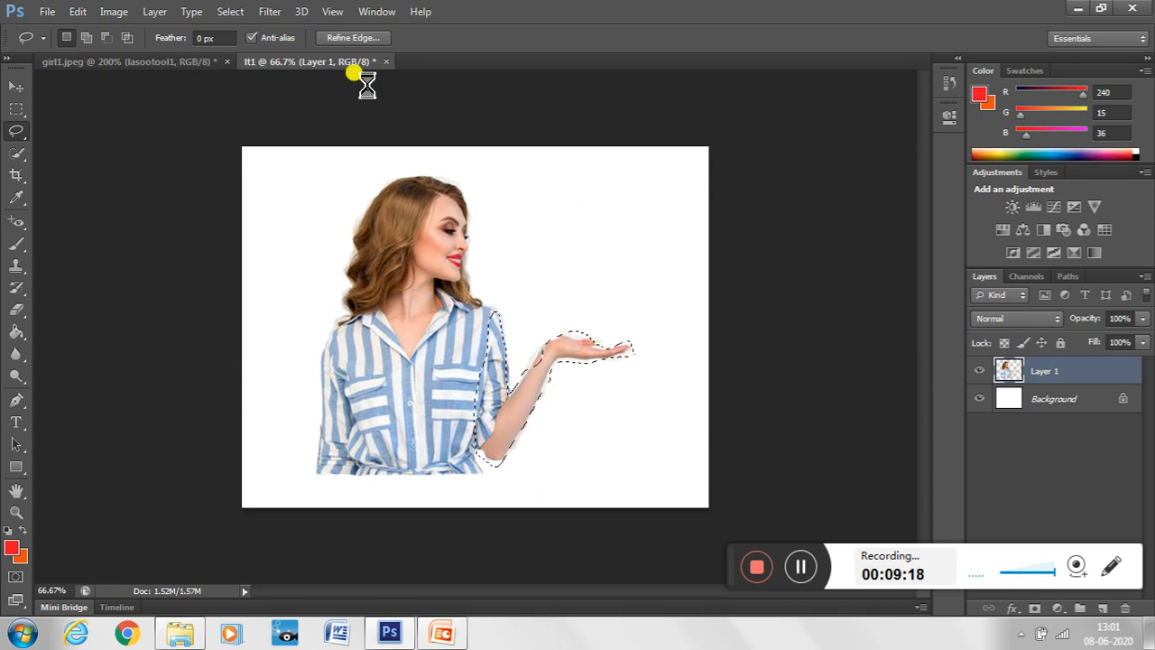
{"action": "key", "text": "ctrl+n"}
{"action": "type", "text": "bbb"}
{"action": "key", "text": "Return"}
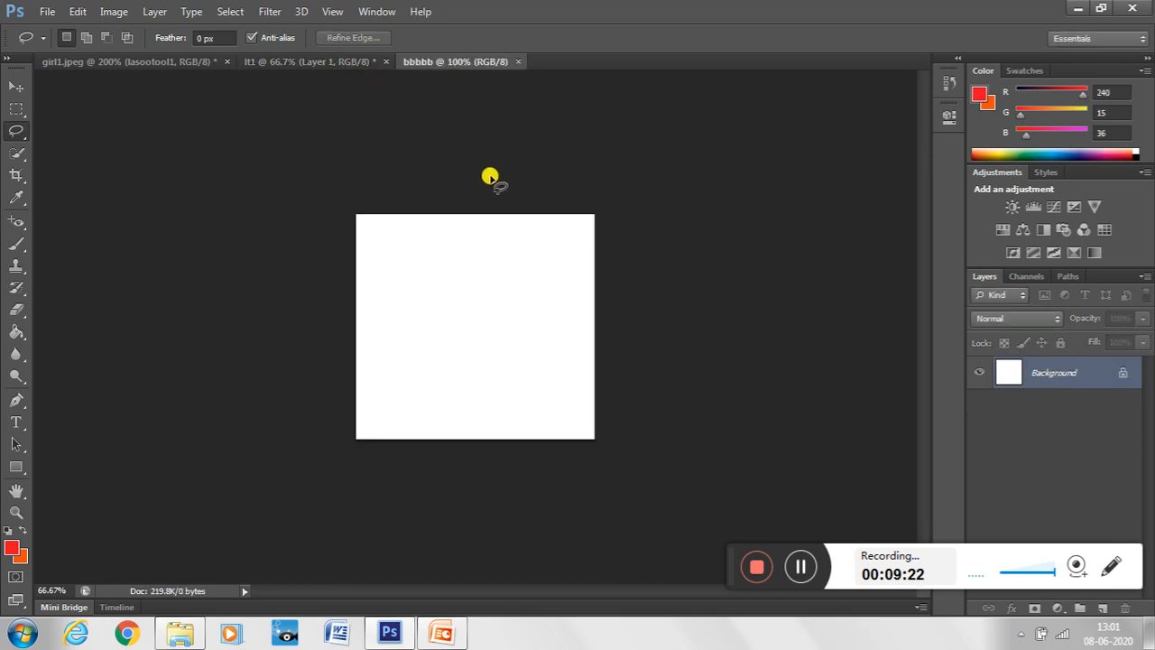
{"action": "key", "text": "ctrl+v"}
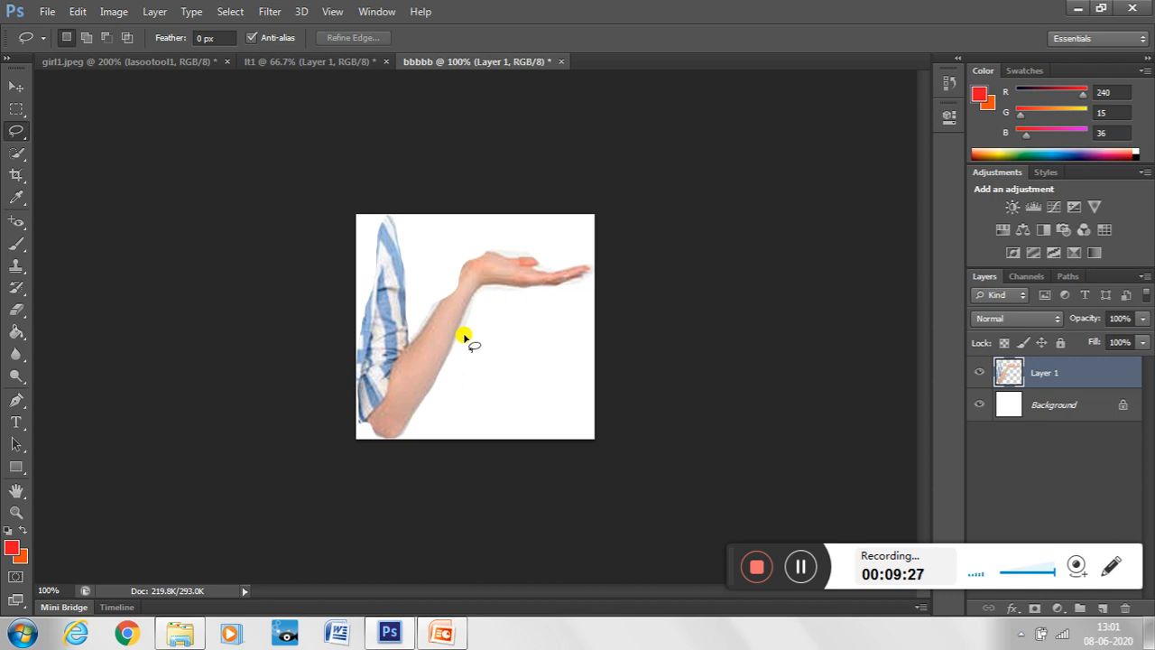
{"action": "left_click", "coordinate": [319, 65]}
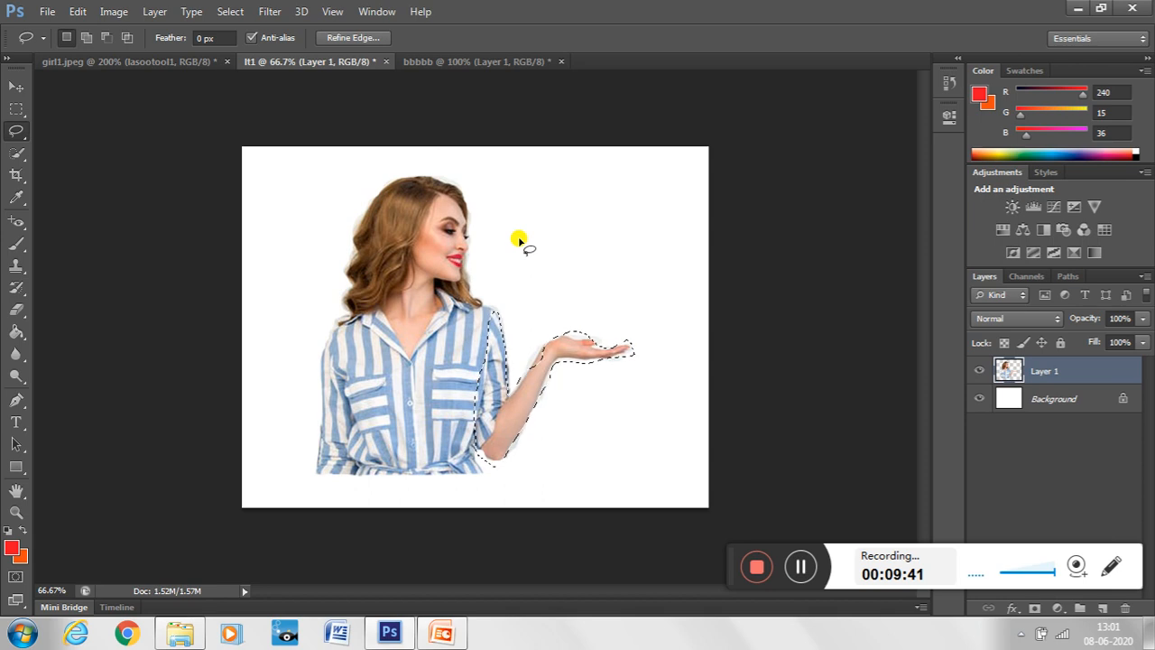
Step: Cut the selected sleeve and arm from lt1 and paste them into a new white 282 × 266 pixel document named vvvvvvv
{"action": "key", "text": "ctrl+x"}
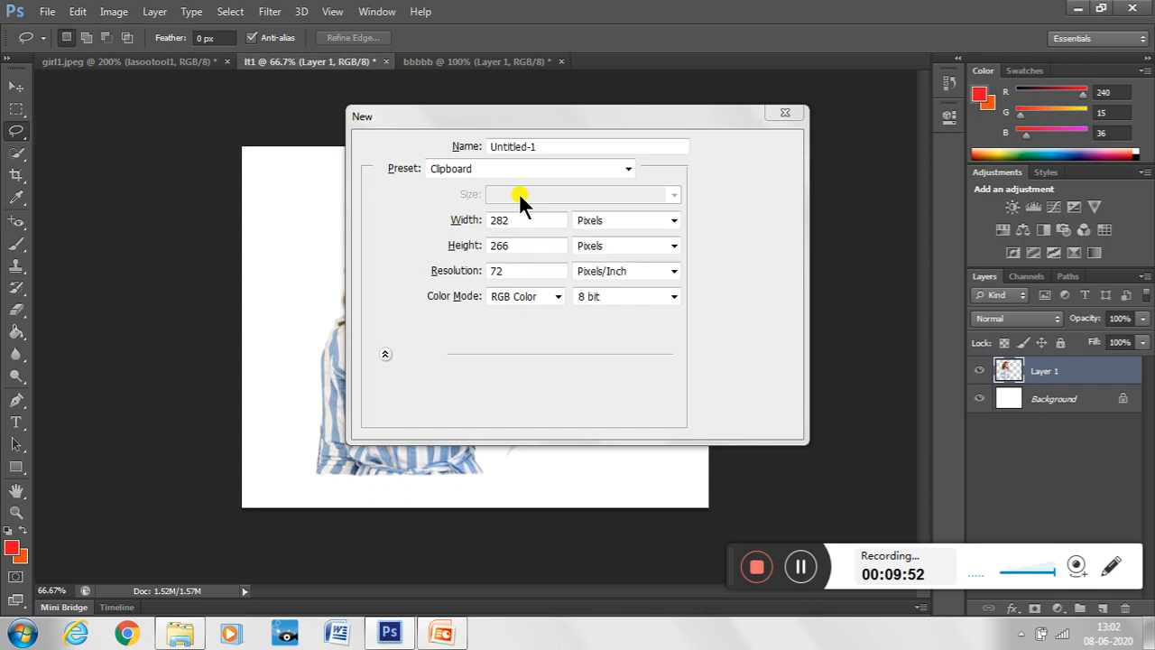
{"action": "type", "text": "vvvvvvv"}
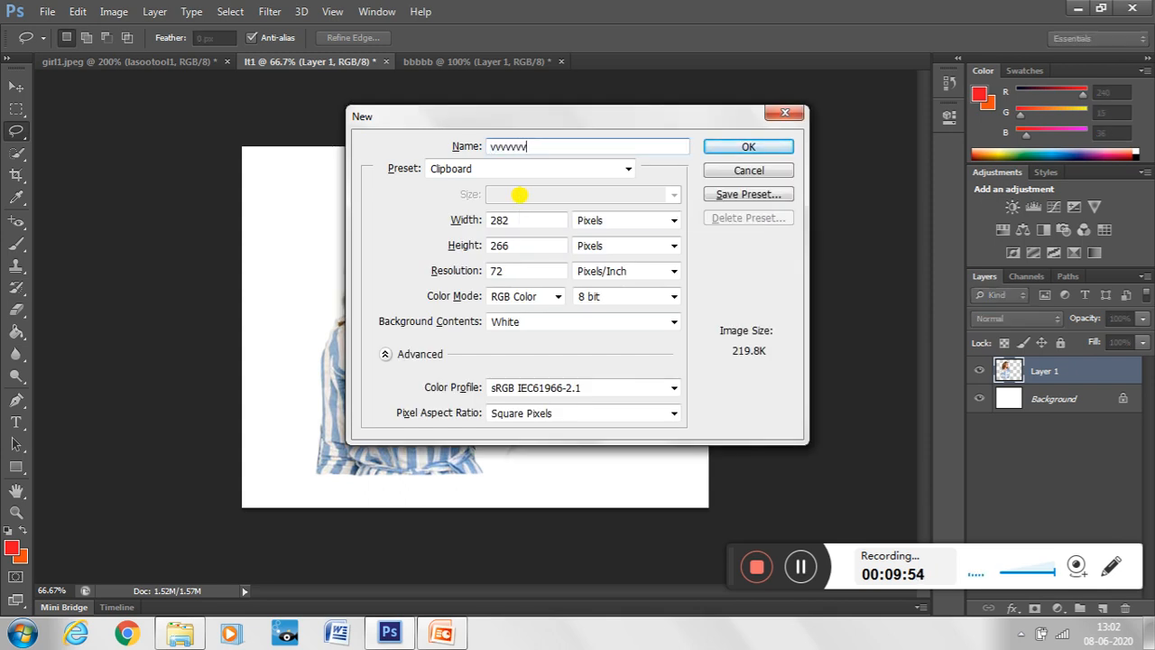
{"action": "key", "text": "Return"}
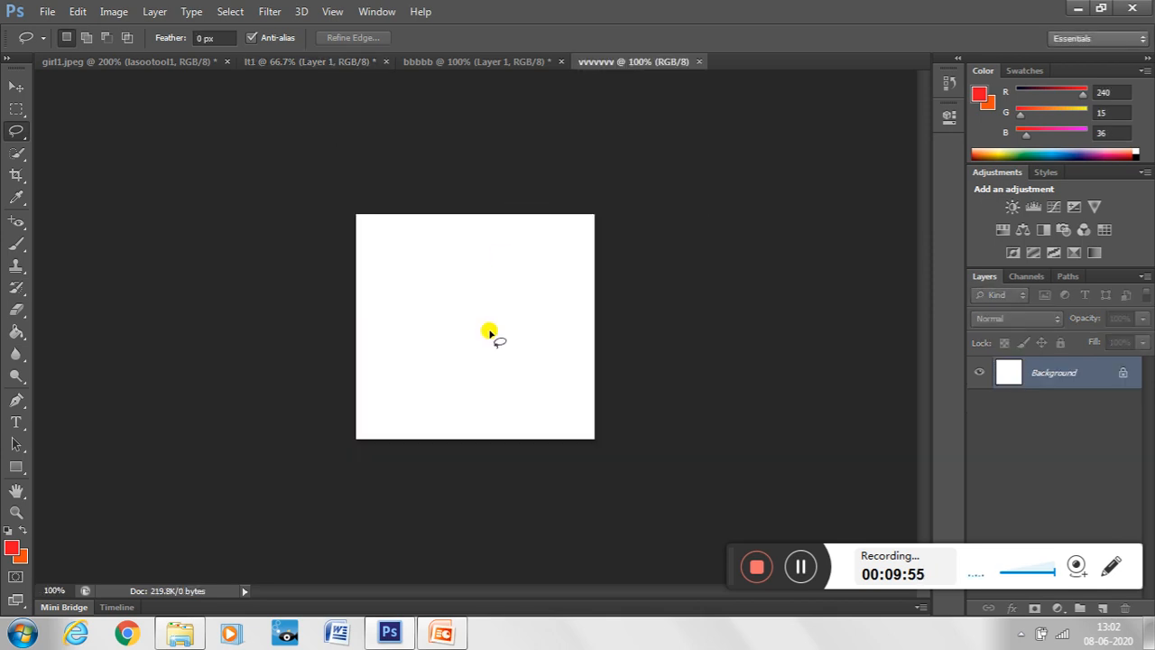
{"action": "key", "text": "ctrl+v"}
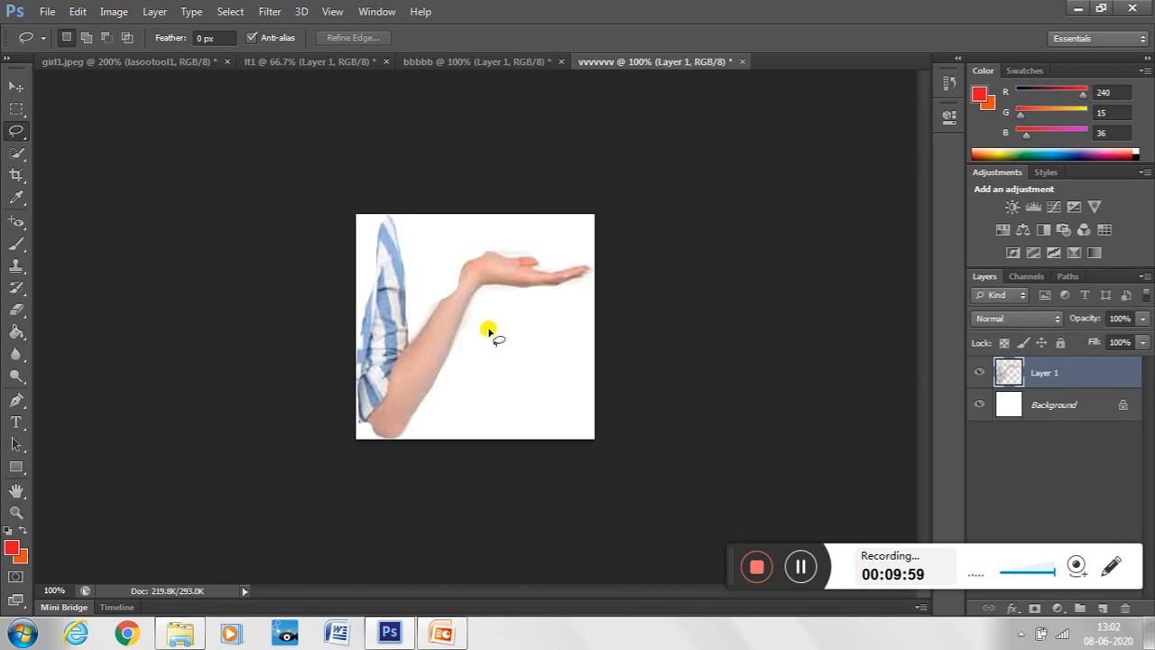
Step: Compare the open documents and undo the cut of the sleeve and arm in lt1
{"action": "left_click", "coordinate": [165, 62]}
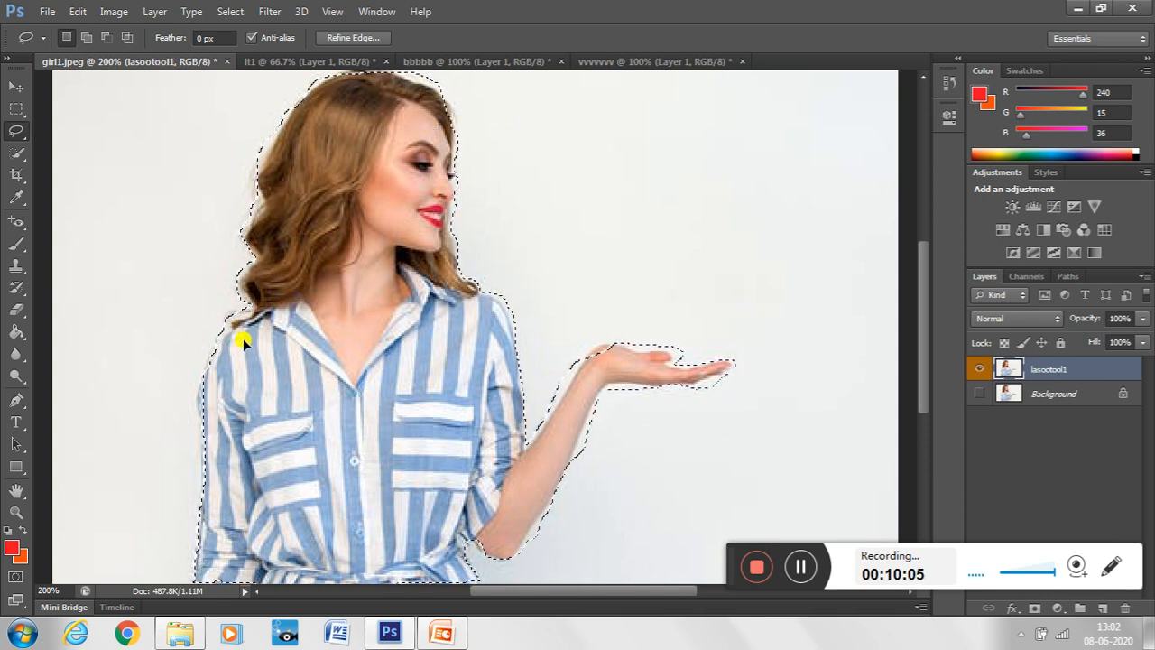
{"action": "left_click", "coordinate": [341, 60]}
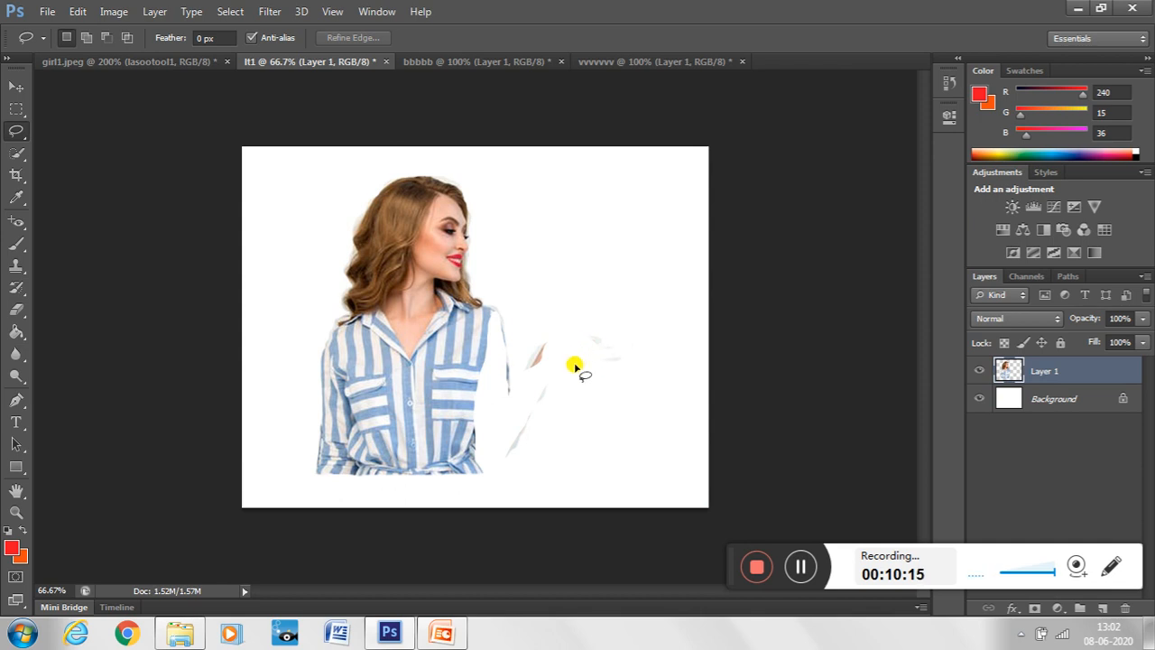
{"action": "left_click", "coordinate": [498, 65]}
{"action": "left_click", "coordinate": [354, 64]}
{"action": "key", "text": "ctrl+z"}
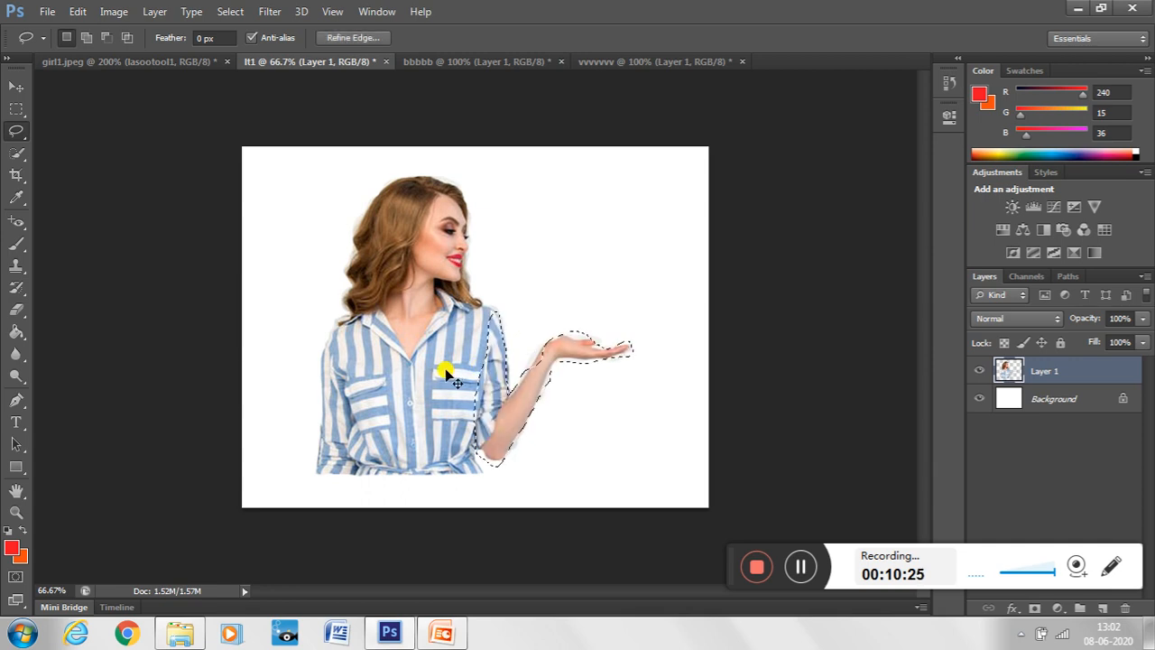
{"action": "left_click", "coordinate": [649, 61]}
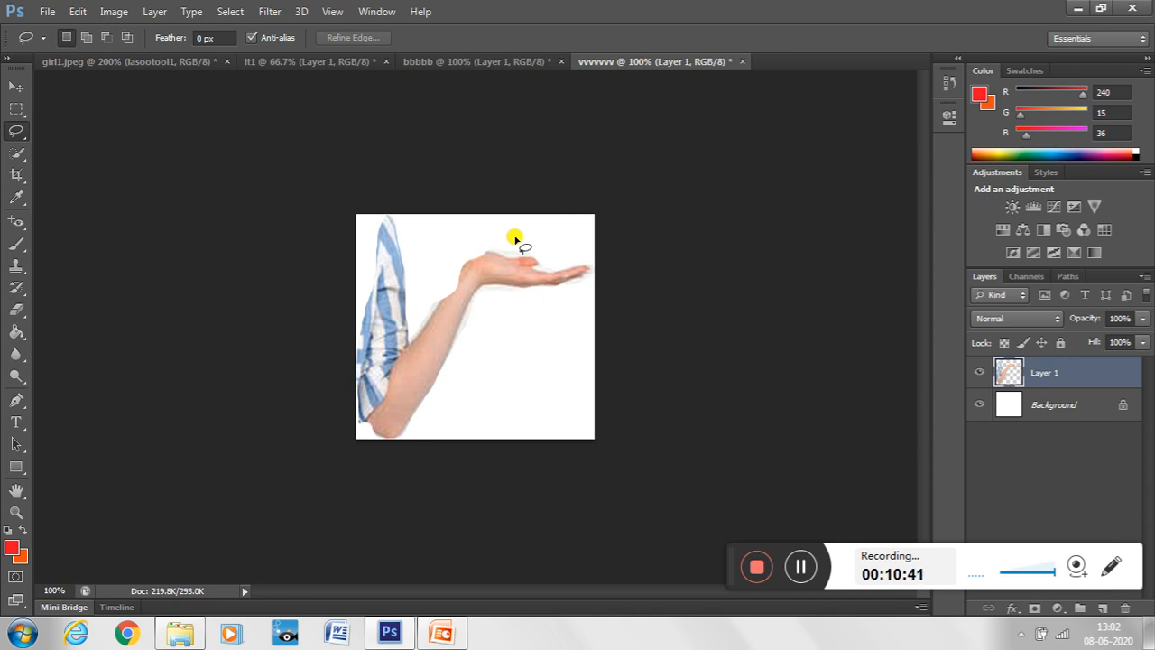
{"action": "left_click", "coordinate": [799, 567]}
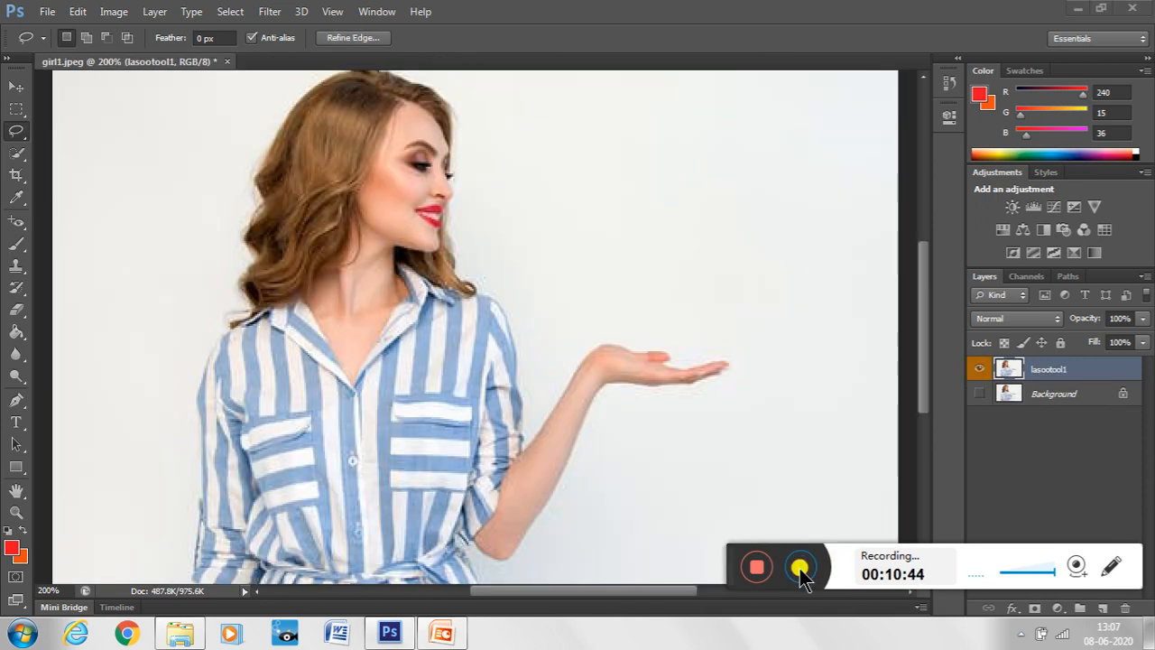
{"action": "left_click", "coordinate": [799, 567]}
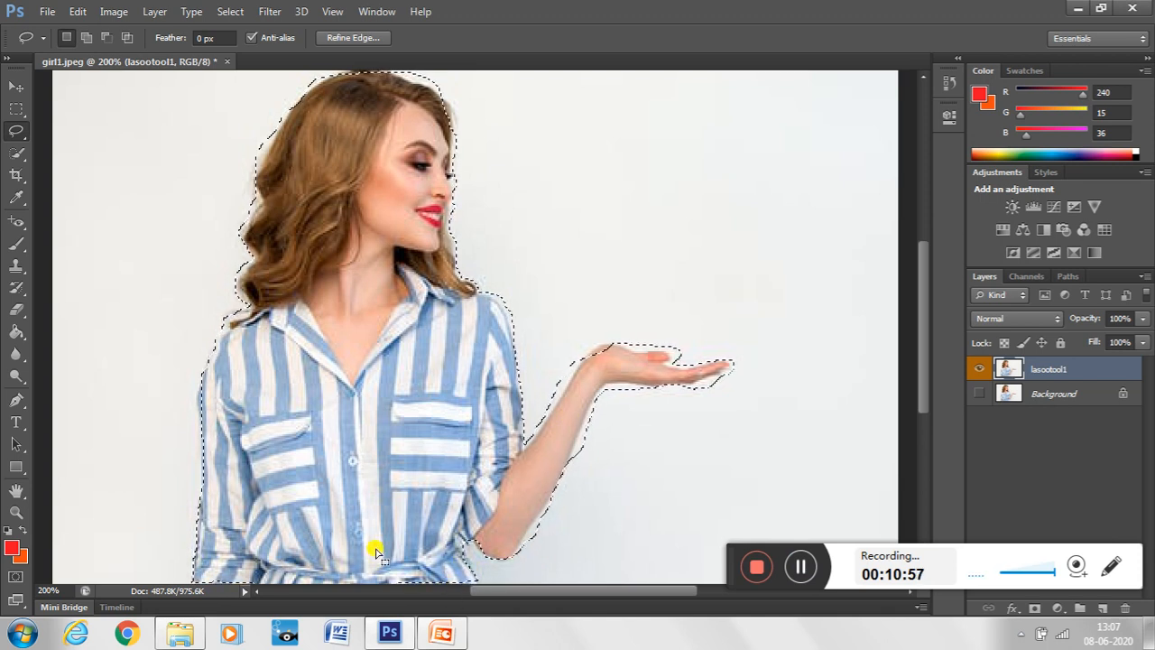
Step: Deselect the woman's outline in girl1.jpeg and bring the selection back with Reselect
{"action": "left_click", "coordinate": [230, 12]}
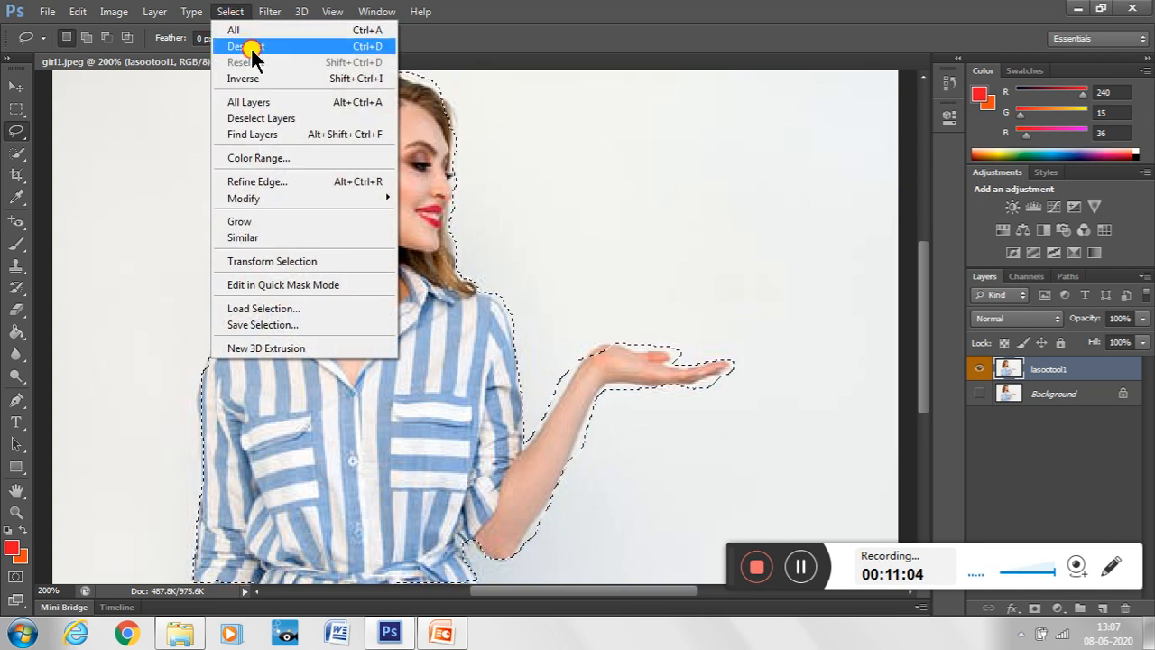
{"action": "left_click", "coordinate": [251, 46]}
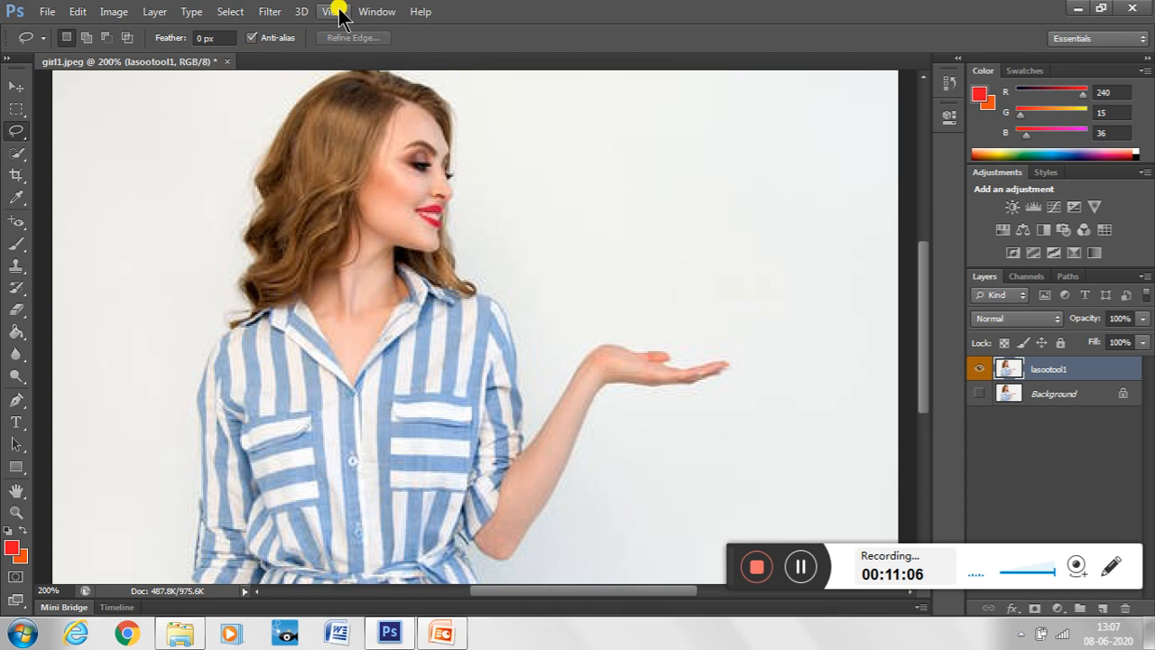
{"action": "left_click", "coordinate": [230, 12]}
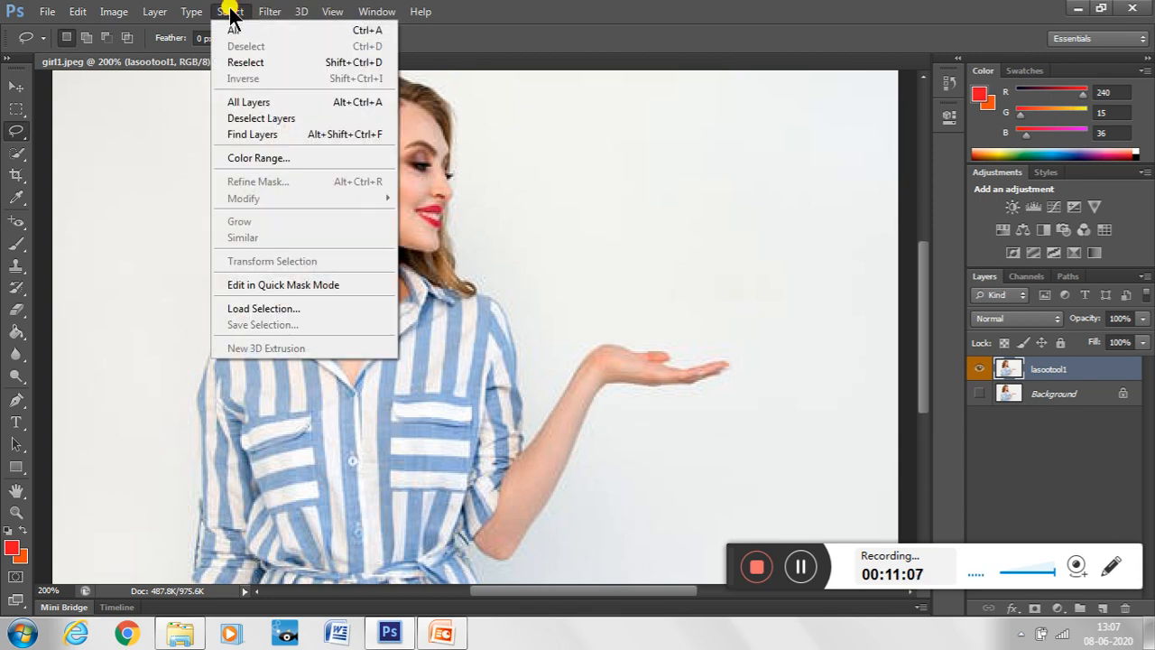
{"action": "left_click", "coordinate": [243, 62]}
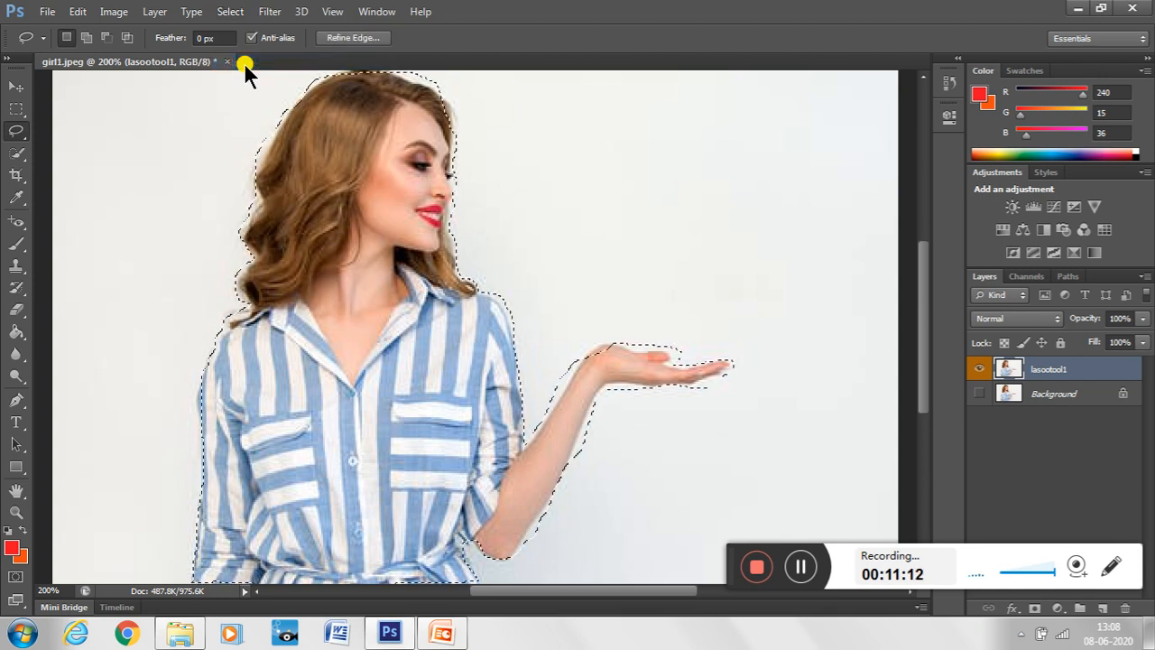
Step: Remove the selection around the woman in girl1.jpeg
{"action": "left_click", "coordinate": [242, 13]}
{"action": "left_click", "coordinate": [242, 15]}
{"action": "left_click", "coordinate": [231, 14]}
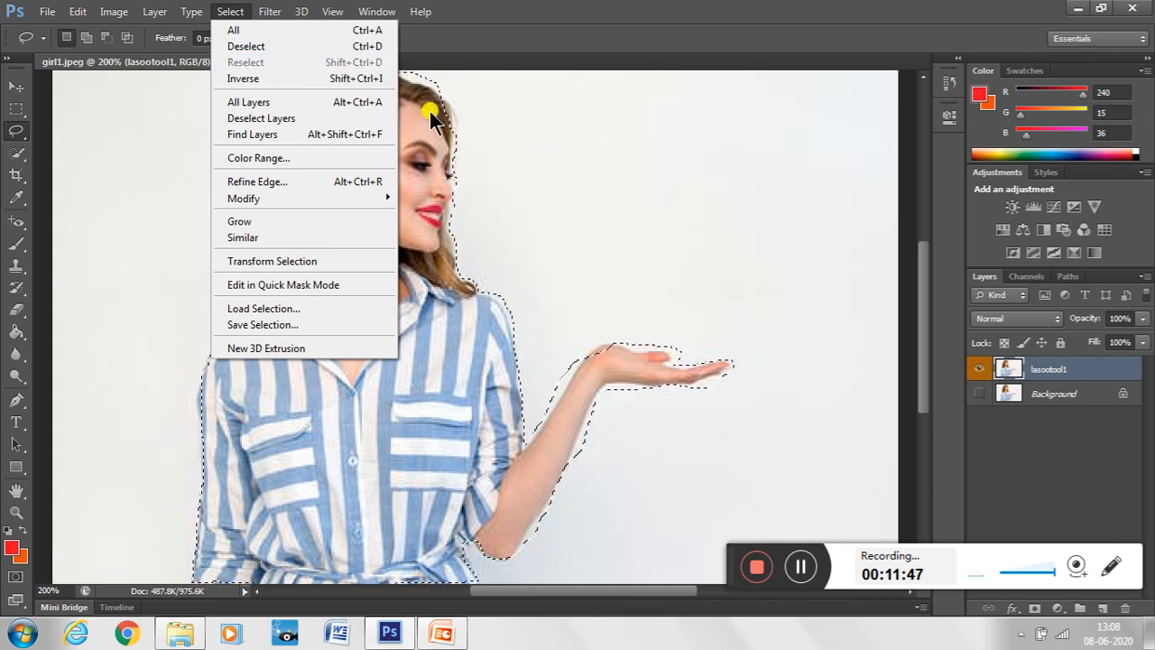
{"action": "left_click", "coordinate": [355, 45]}
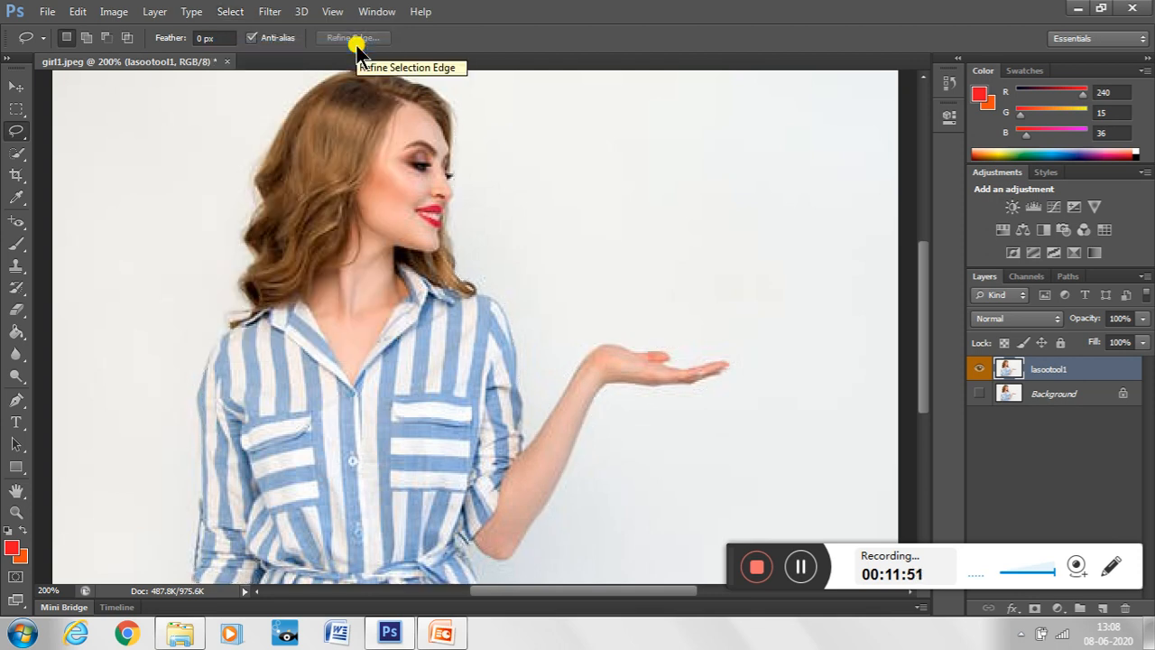
Step: Switch to the LASSOTOOL PHOTOSHOP presentation in PowerPoint and read slide 4 about the lasso tools as a slide show
{"action": "left_click", "coordinate": [451, 635]}
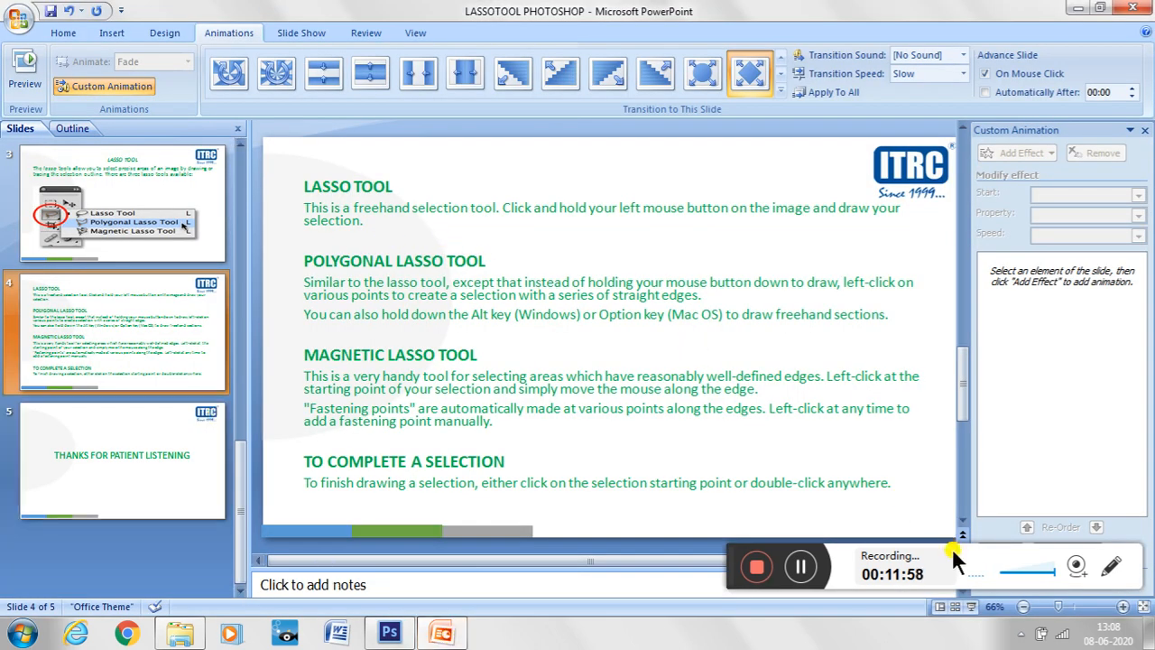
{"action": "left_click", "coordinate": [967, 607]}
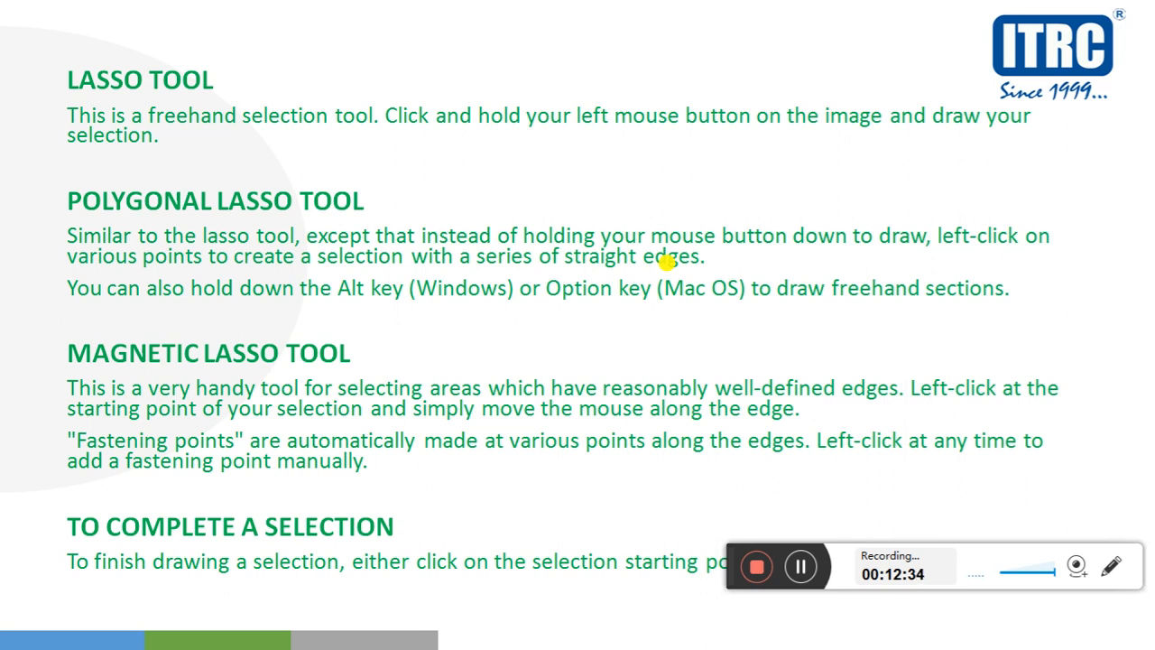
{"action": "key", "text": "Escape"}
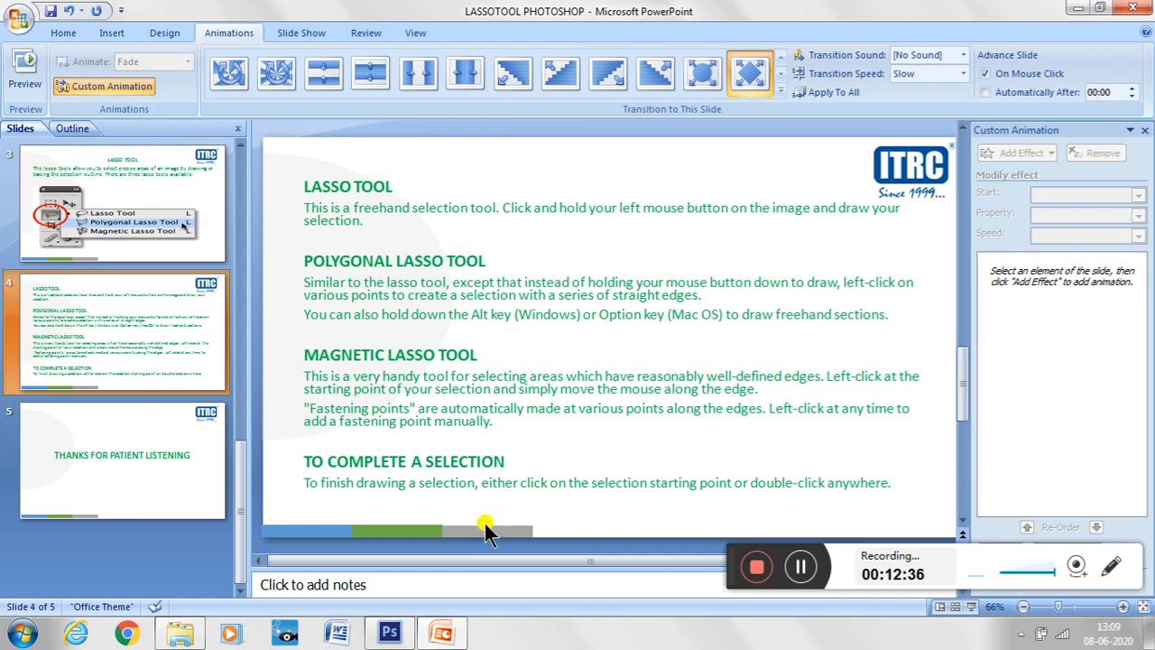
Step: Return to Photoshop and select the woman's head and shoulders with the Polygonal Lasso tool, closing the outline at its starting point
{"action": "left_click", "coordinate": [395, 627]}
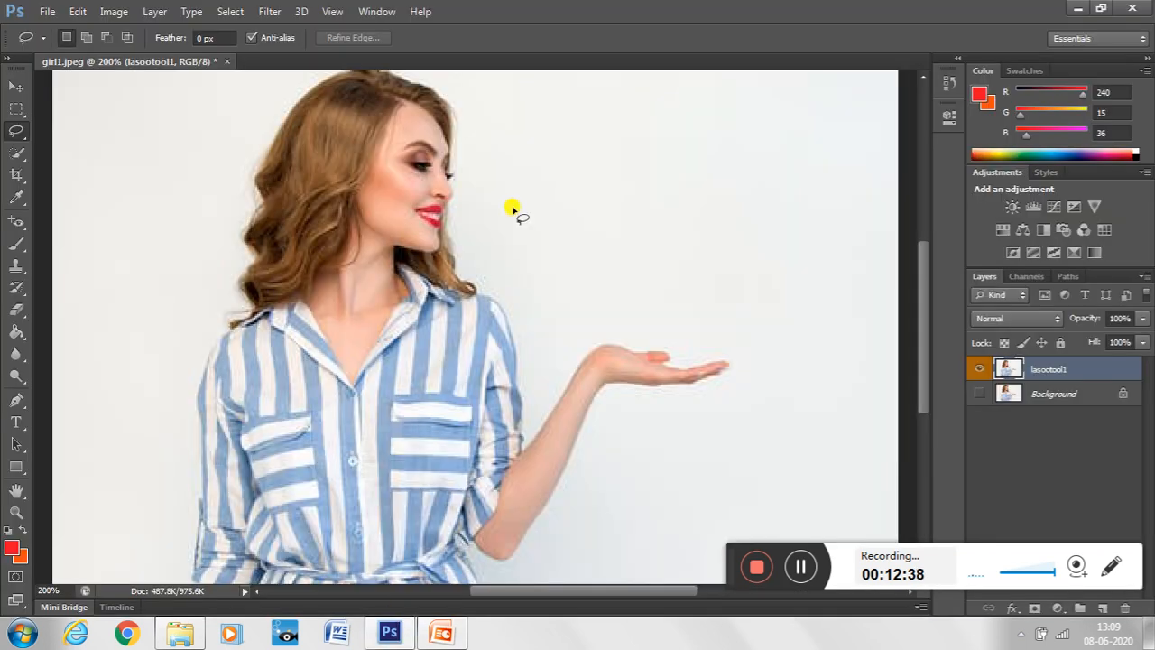
{"action": "right_click", "coordinate": [20, 132]}
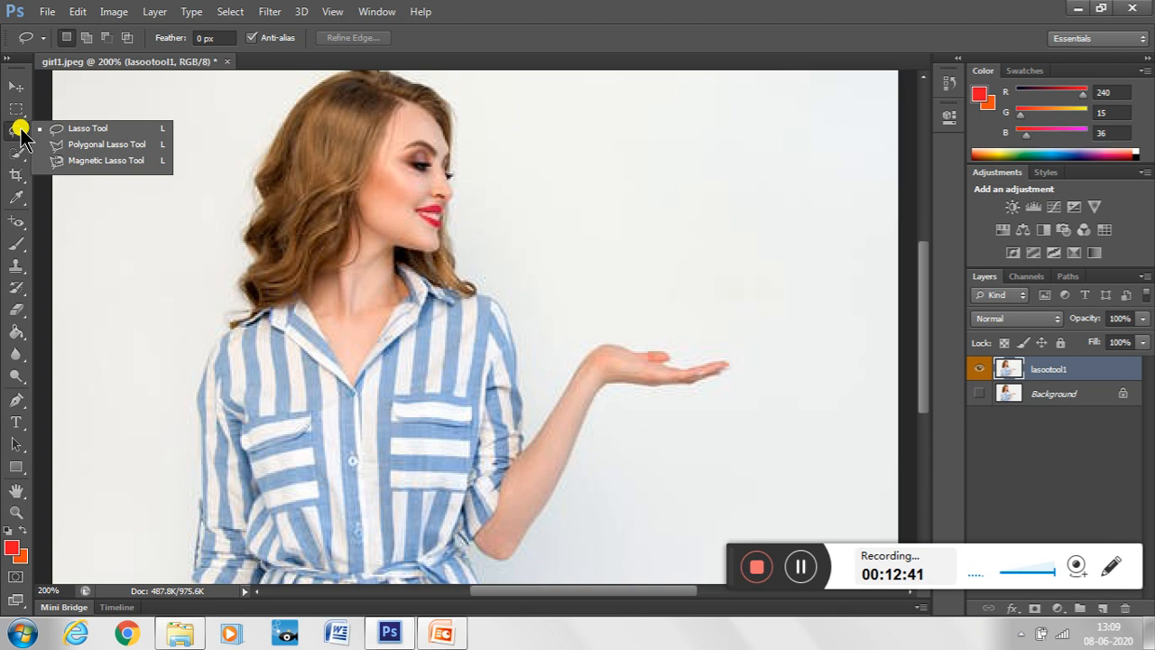
{"action": "left_click", "coordinate": [86, 146]}
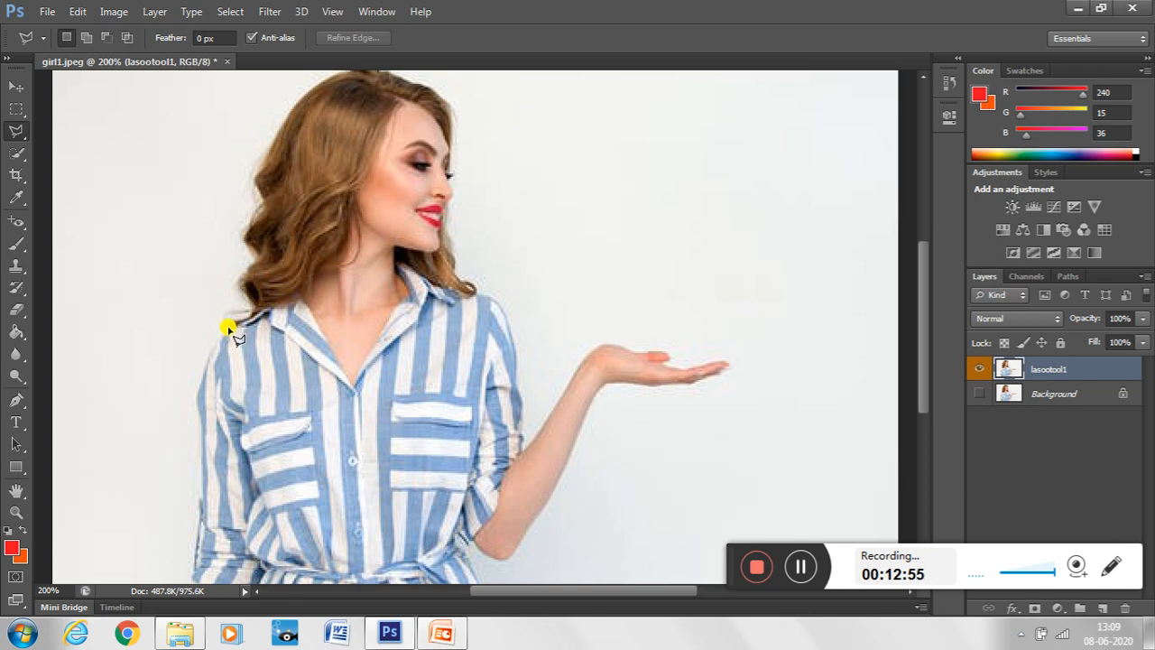
{"action": "left_click", "coordinate": [229, 327]}
{"action": "left_click", "coordinate": [238, 287]}
{"action": "left_click", "coordinate": [242, 237]}
{"action": "left_click", "coordinate": [261, 203]}
{"action": "left_click", "coordinate": [250, 172]}
{"action": "left_click", "coordinate": [294, 104]}
{"action": "left_click", "coordinate": [346, 73]}
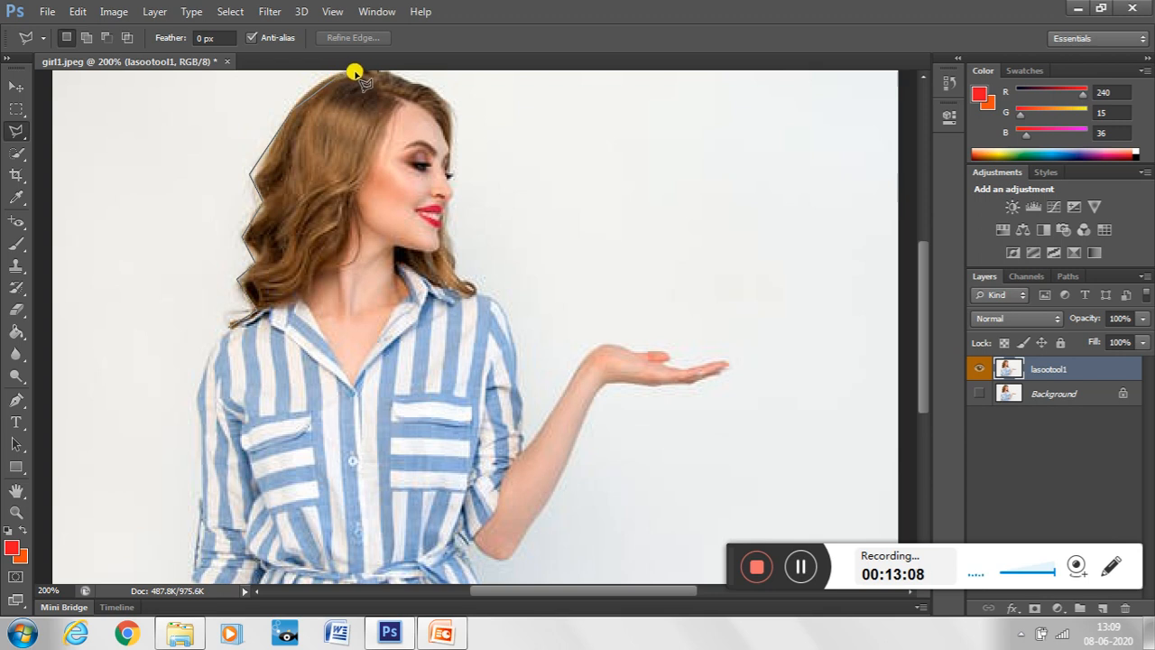
{"action": "left_click", "coordinate": [397, 77]}
{"action": "left_click", "coordinate": [437, 94]}
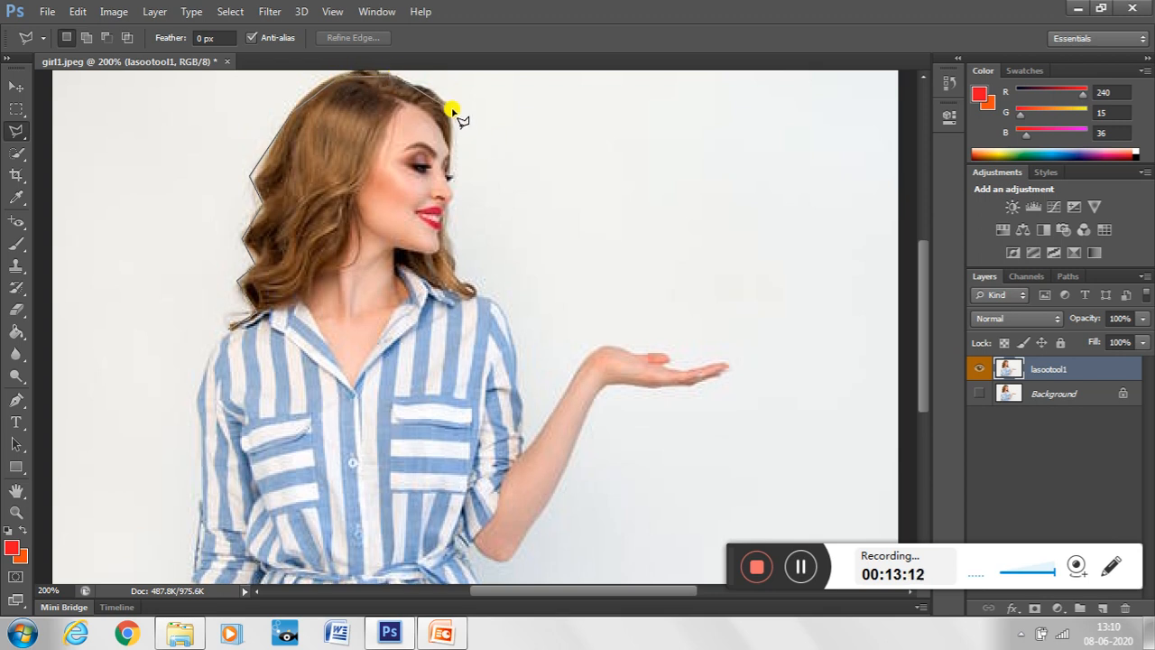
{"action": "left_click", "coordinate": [451, 105]}
{"action": "left_click", "coordinate": [448, 227]}
{"action": "left_click", "coordinate": [472, 283]}
{"action": "left_click", "coordinate": [508, 319]}
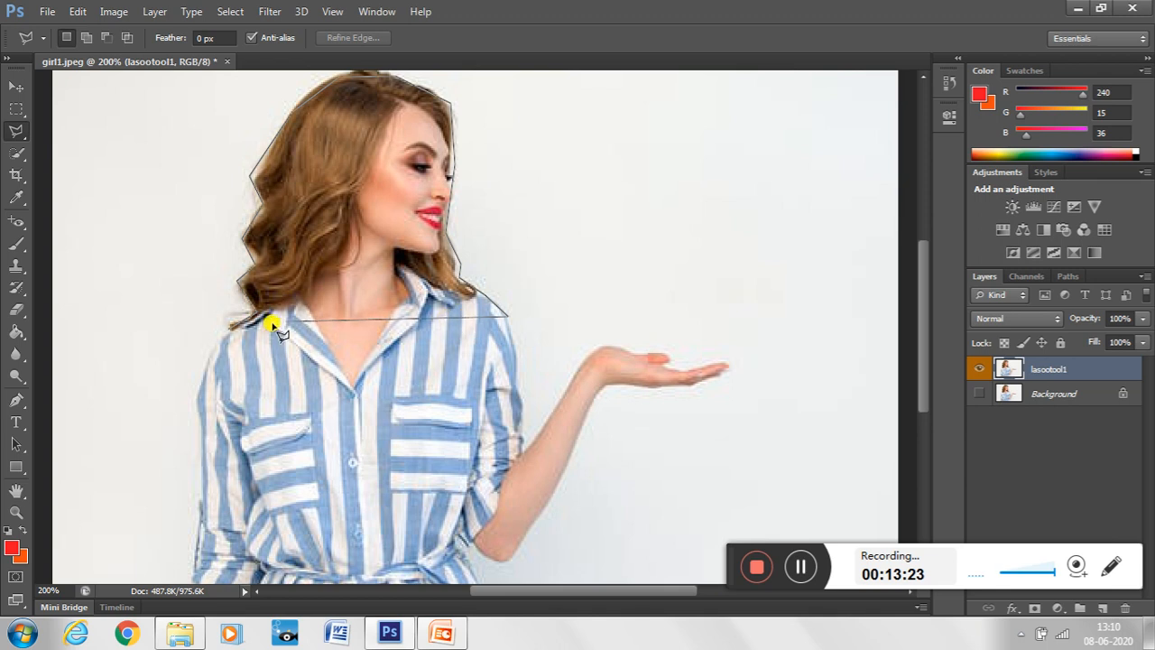
{"action": "left_click", "coordinate": [226, 327]}
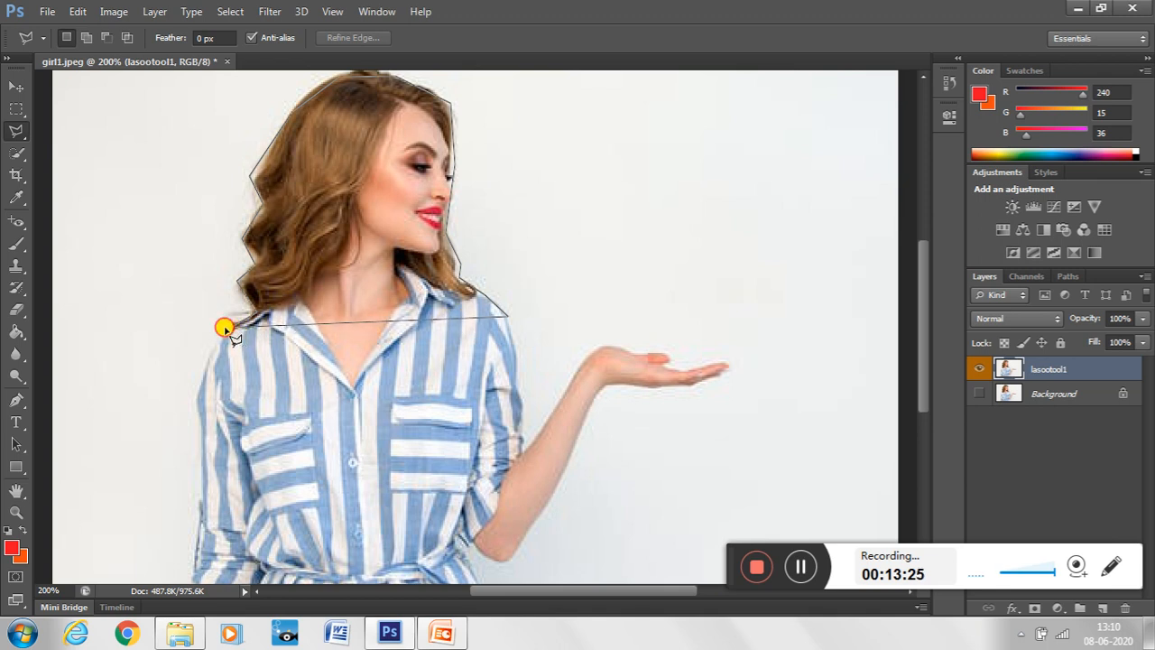
{"action": "left_click", "coordinate": [225, 327]}
Step: Clear the polygonal selection around the woman's head and undo the deselection
{"action": "left_click", "coordinate": [248, 323]}
{"action": "left_click", "coordinate": [248, 323]}
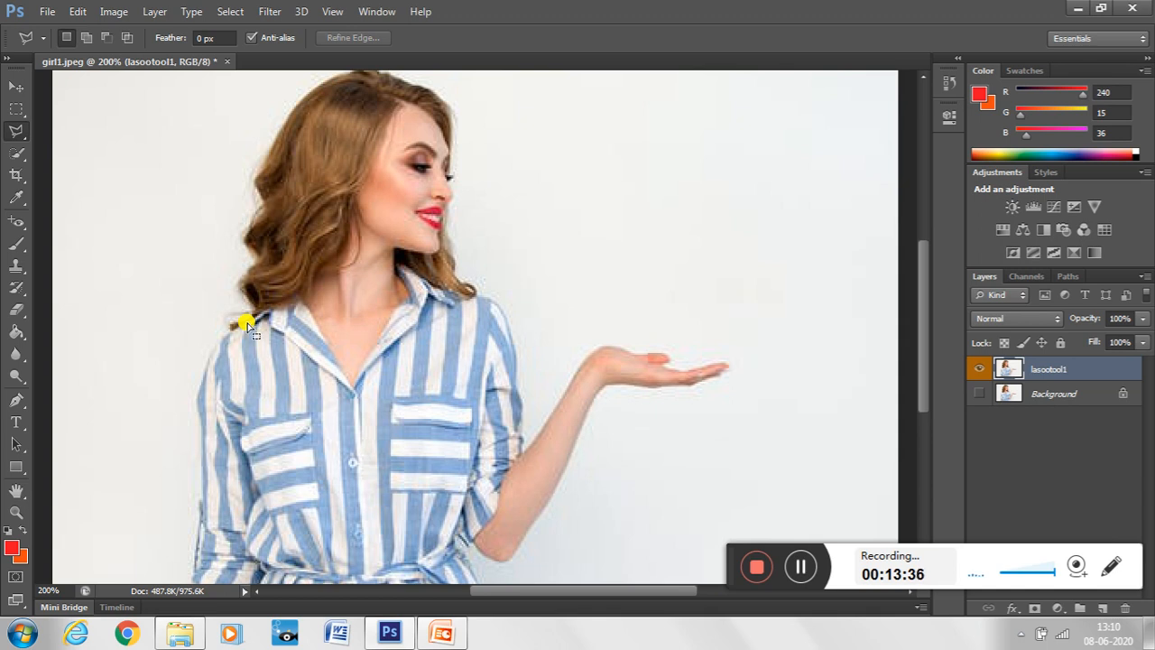
{"action": "key", "text": "ctrl+z"}
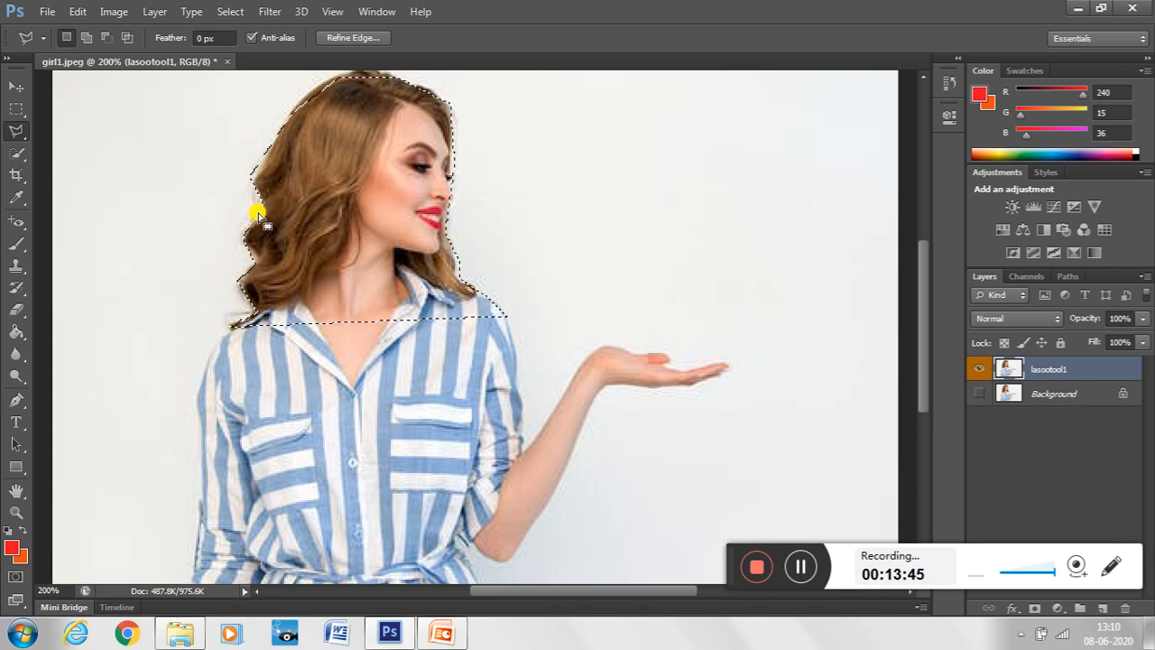
Step: Move the selected head and shoulders sideways over the blank background with the Move tool and undo the move
{"action": "key", "text": "ctrl+plus"}
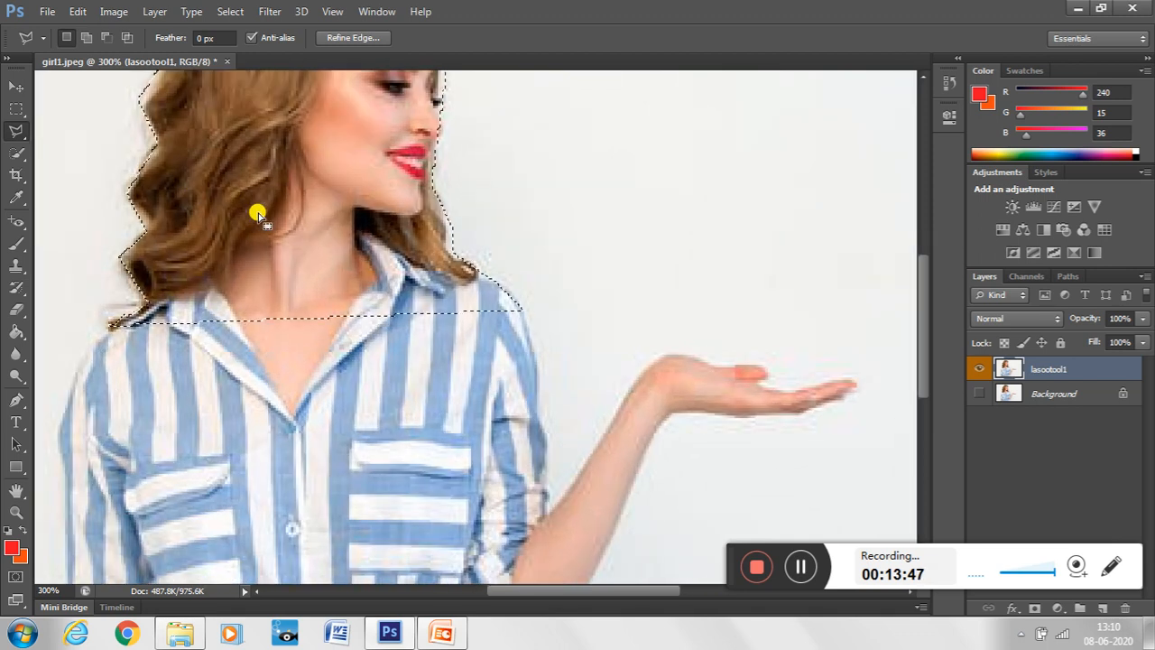
{"action": "left_click_drag", "start_coordinate": [920, 339], "coordinate": [920, 282]}
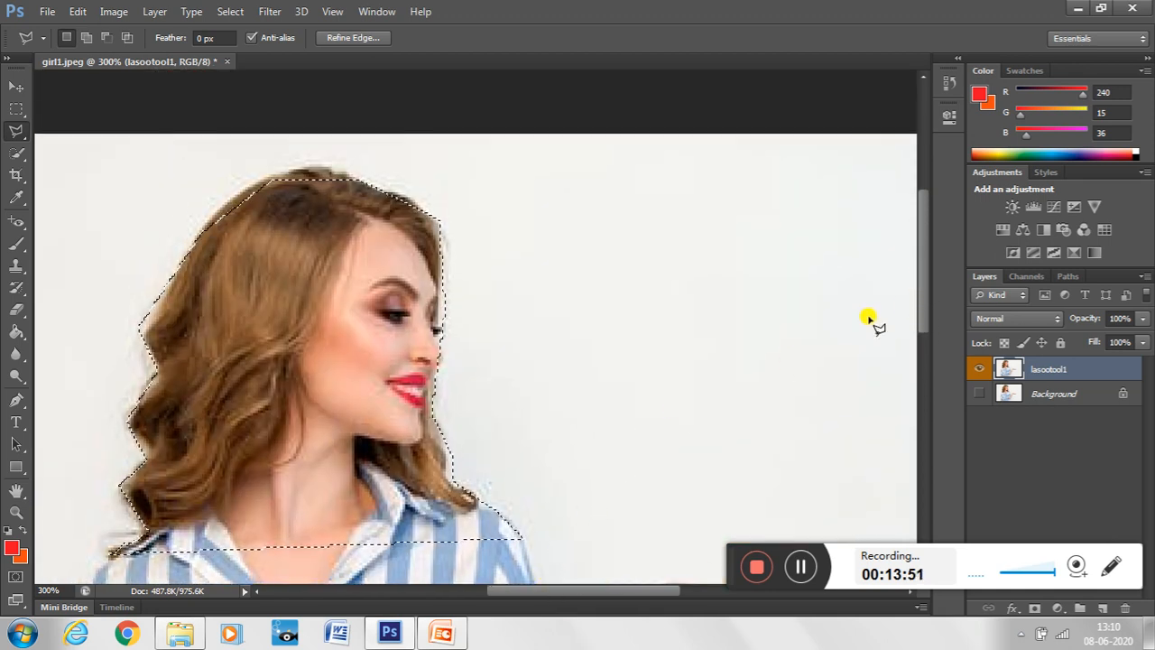
{"action": "left_click_drag", "start_coordinate": [920, 301], "coordinate": [927, 318]}
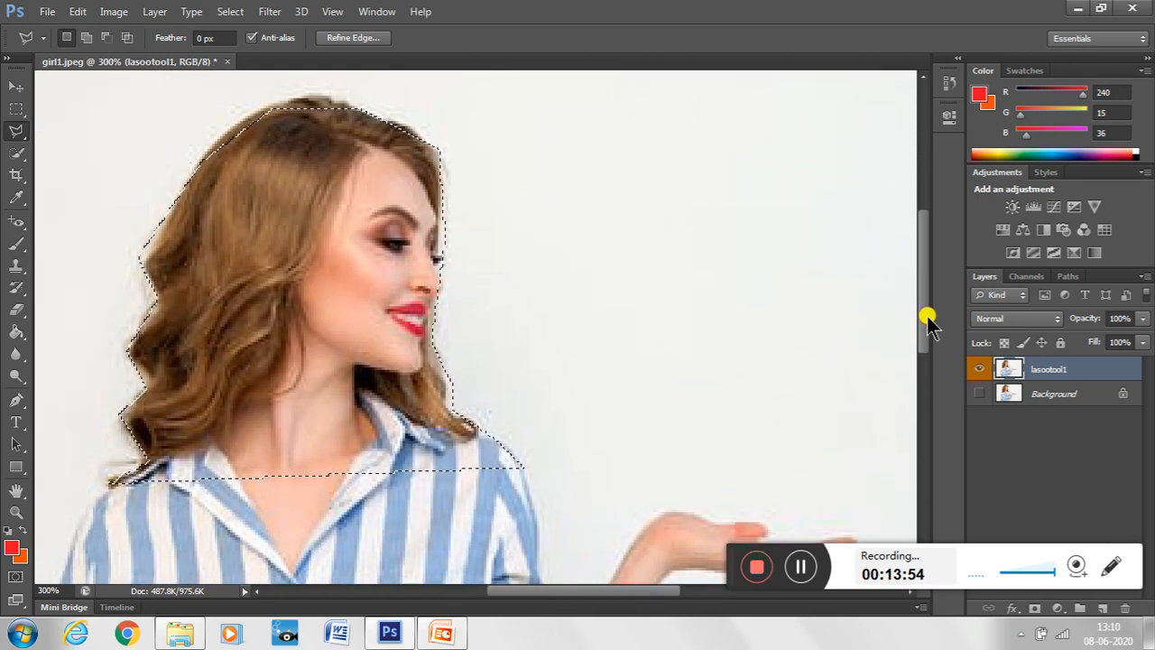
{"action": "left_click_drag", "start_coordinate": [550, 588], "coordinate": [517, 595]}
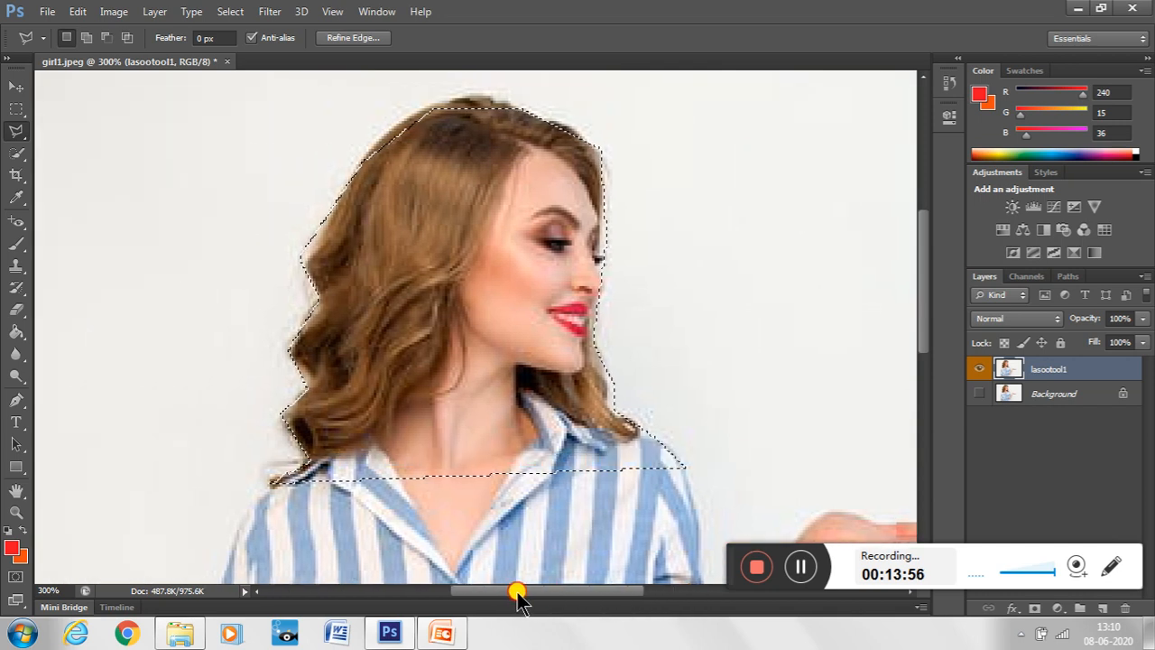
{"action": "key", "text": "ctrl+plus"}
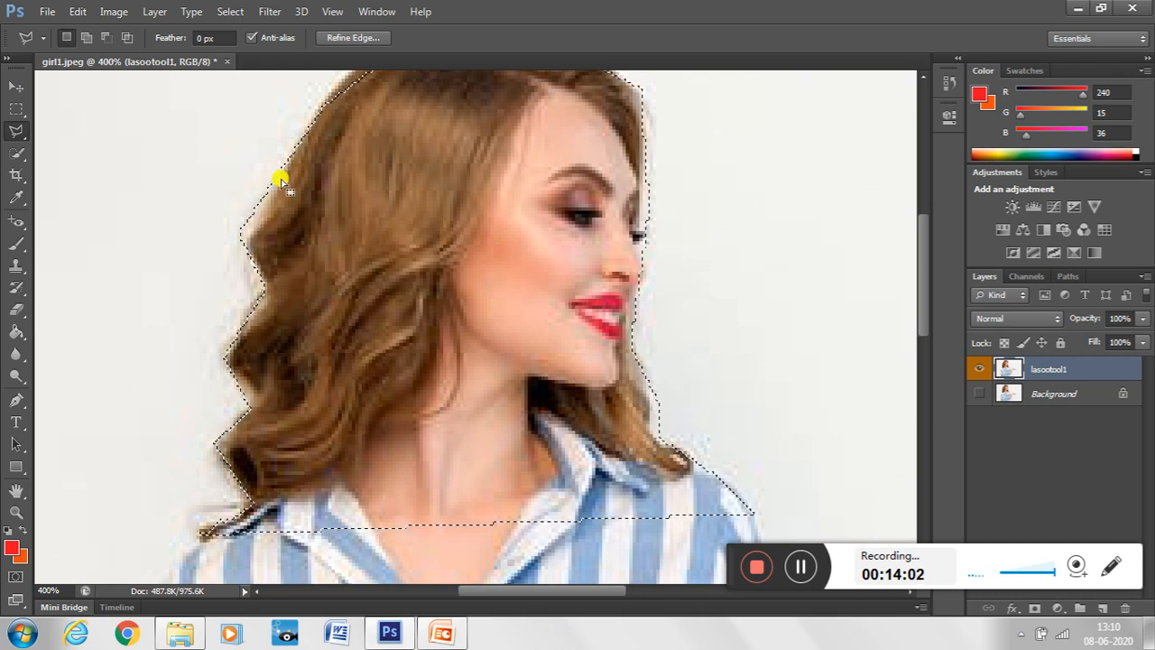
{"action": "left_click_drag", "start_coordinate": [917, 268], "coordinate": [918, 250]}
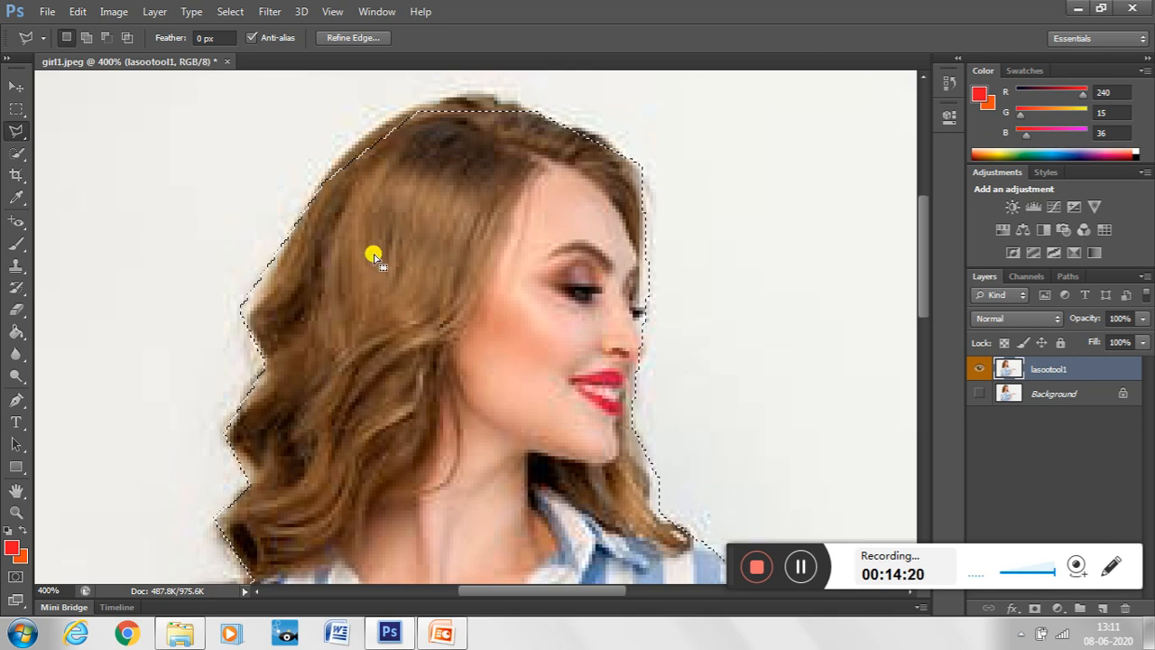
{"action": "left_click", "coordinate": [17, 86]}
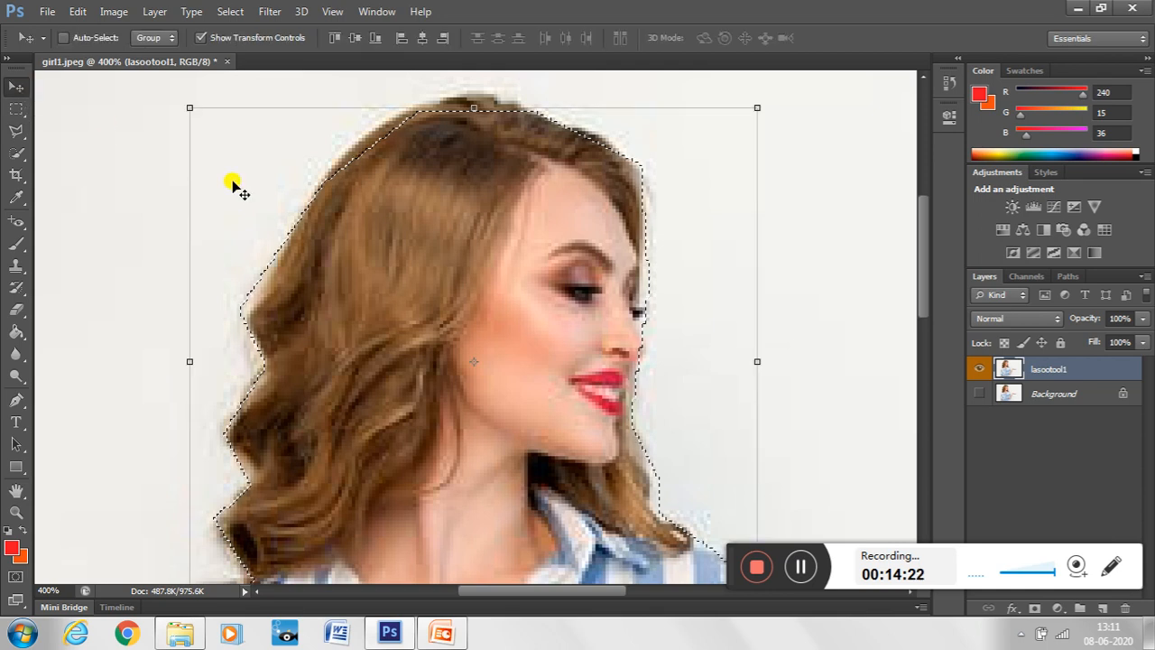
{"action": "left_click_drag", "start_coordinate": [439, 262], "coordinate": [724, 238]}
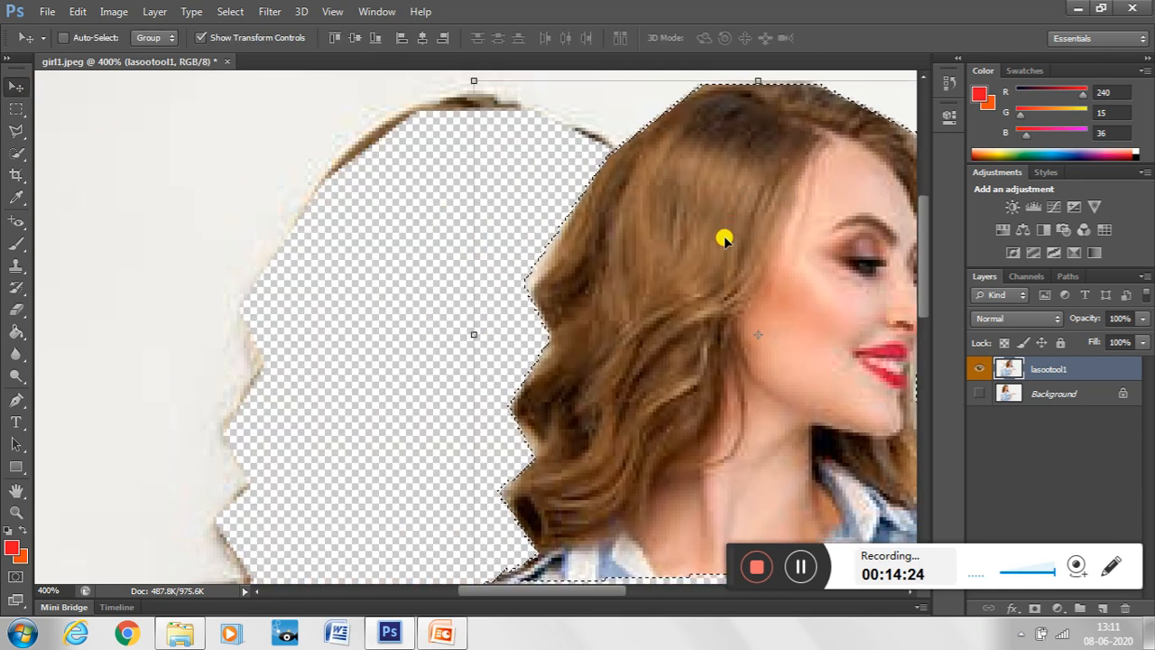
{"action": "key", "text": "ctrl+z"}
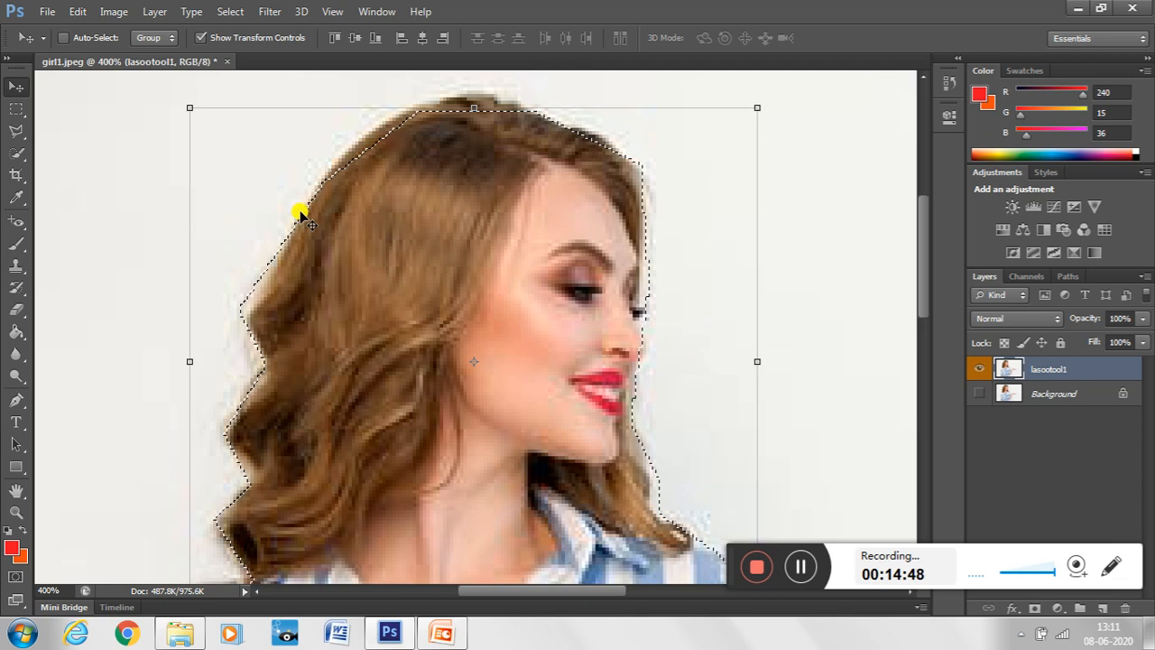
Step: Draw an irregular straight-edged selection on the blank background beside the woman's face with the Polygonal Lasso tool
{"action": "left_click", "coordinate": [17, 131]}
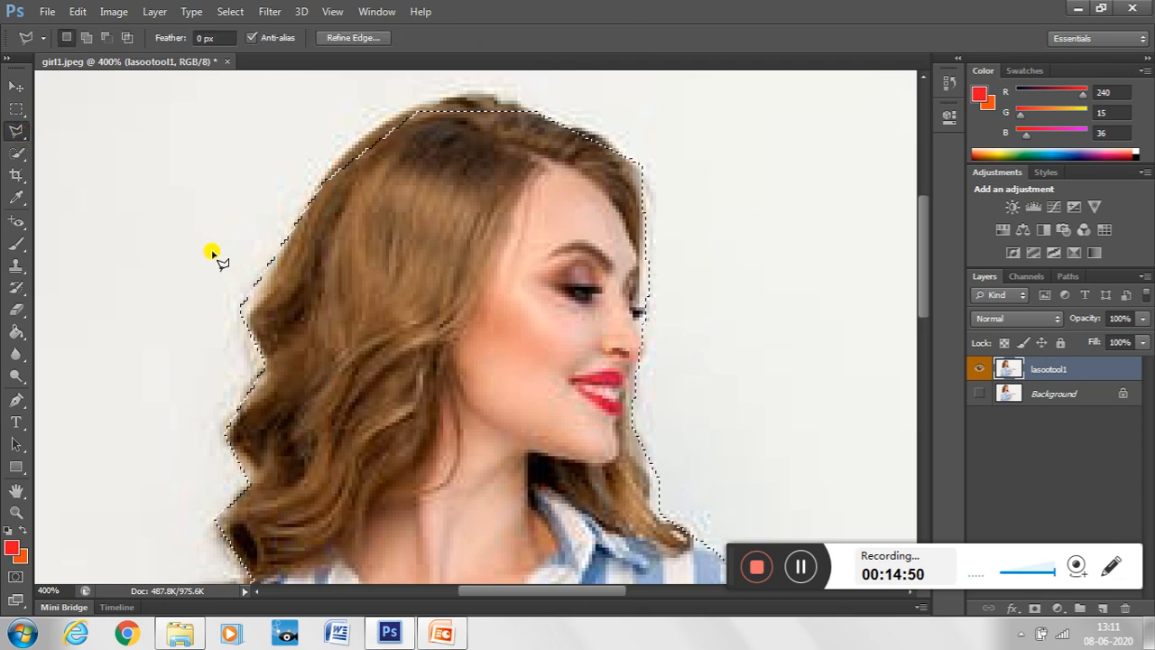
{"action": "left_click", "coordinate": [713, 328]}
{"action": "left_click", "coordinate": [709, 327]}
{"action": "double_click", "coordinate": [702, 163]}
{"action": "left_click", "coordinate": [711, 136]}
{"action": "left_click", "coordinate": [709, 343]}
{"action": "left_click", "coordinate": [821, 341]}
{"action": "left_click", "coordinate": [816, 194]}
{"action": "left_click", "coordinate": [774, 264]}
{"action": "left_click", "coordinate": [770, 147]}
{"action": "left_click", "coordinate": [869, 106]}
{"action": "left_click", "coordinate": [864, 72]}
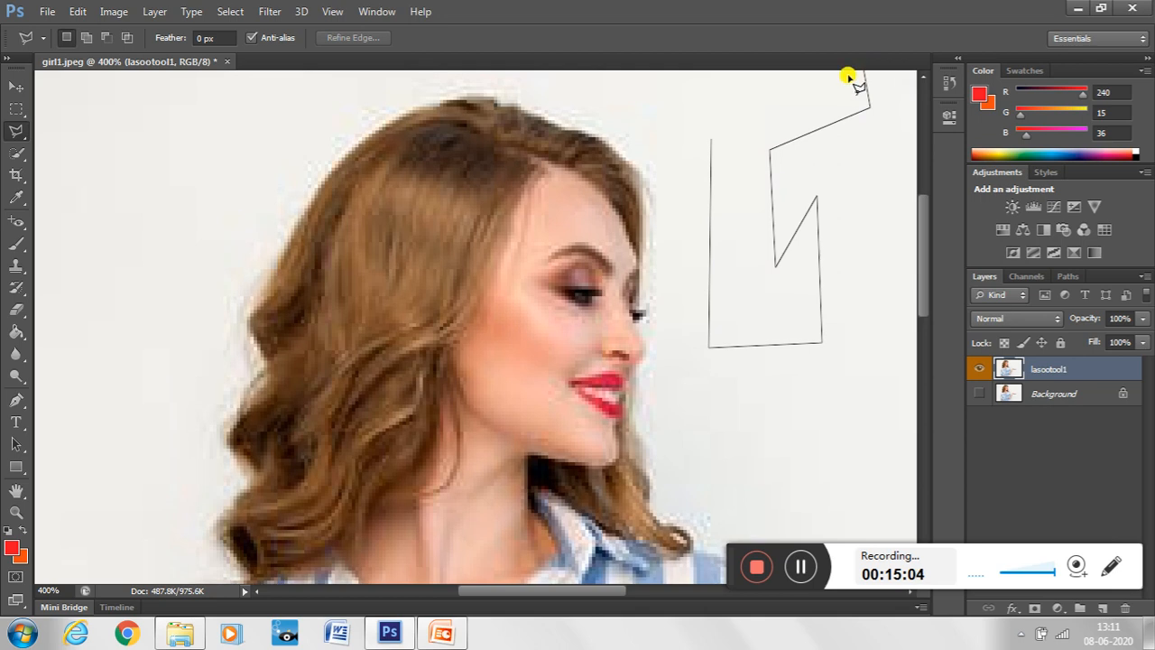
{"action": "left_click", "coordinate": [690, 170]}
{"action": "left_click", "coordinate": [658, 343]}
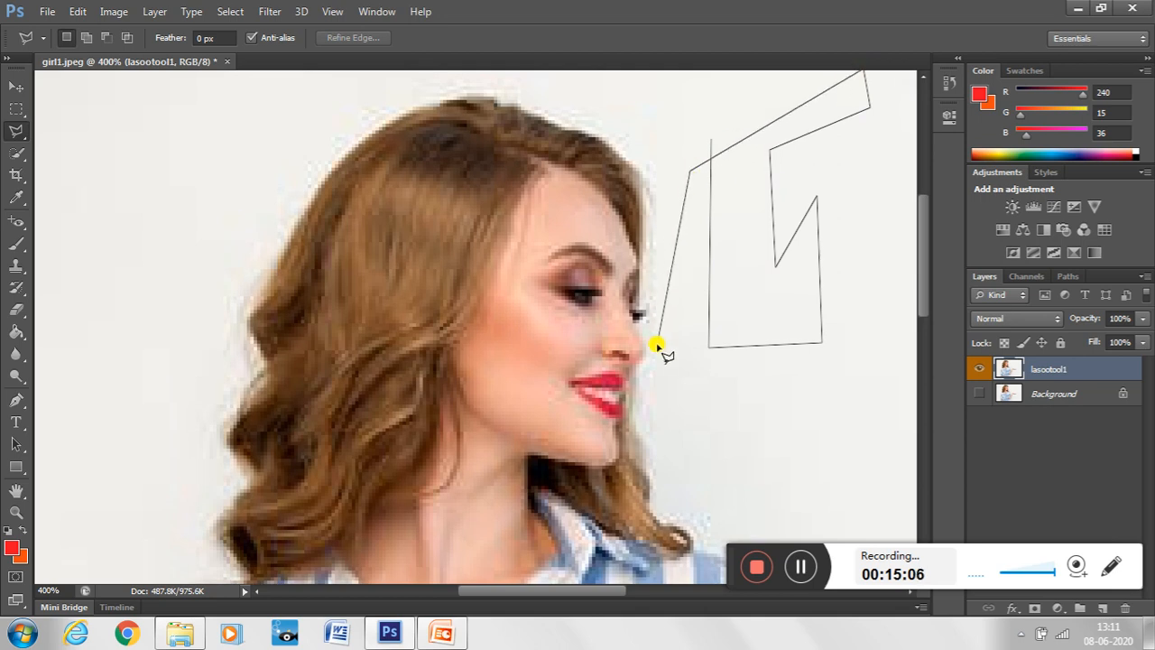
{"action": "left_click", "coordinate": [790, 485]}
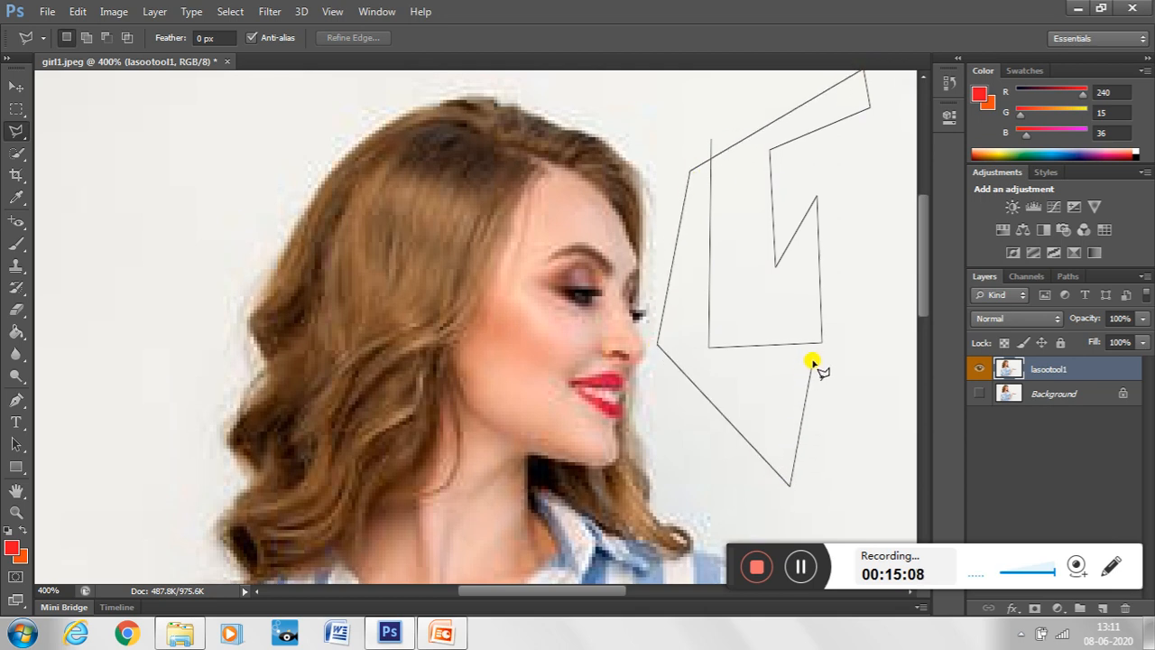
{"action": "left_click", "coordinate": [811, 364]}
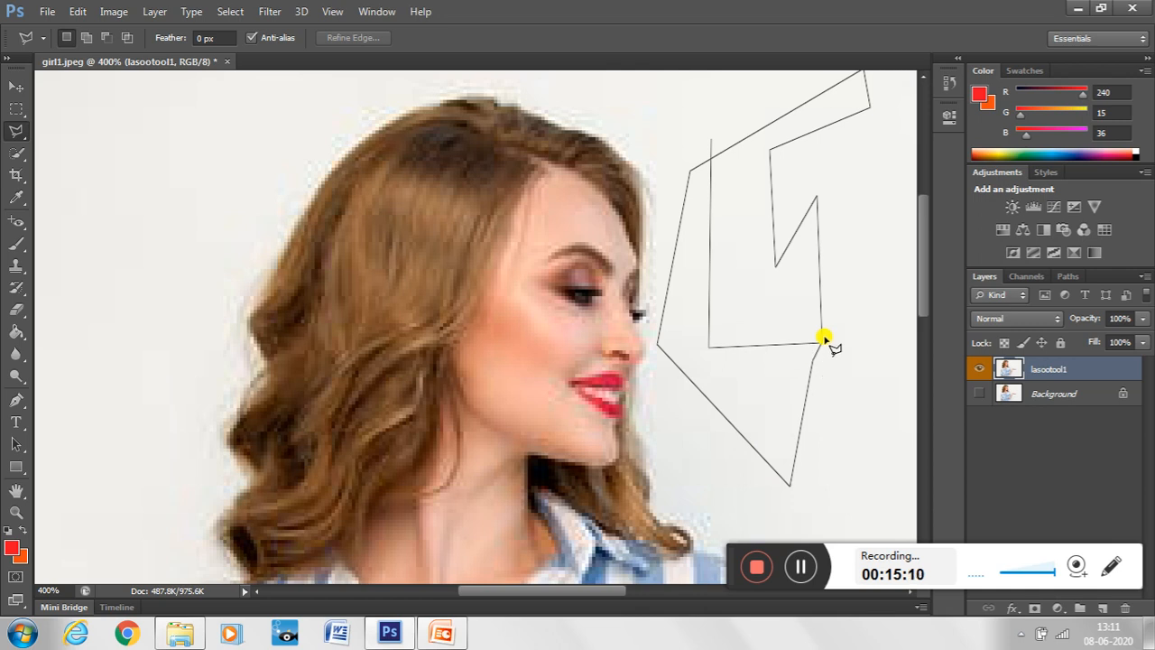
{"action": "left_click", "coordinate": [824, 339]}
{"action": "left_click", "coordinate": [824, 339]}
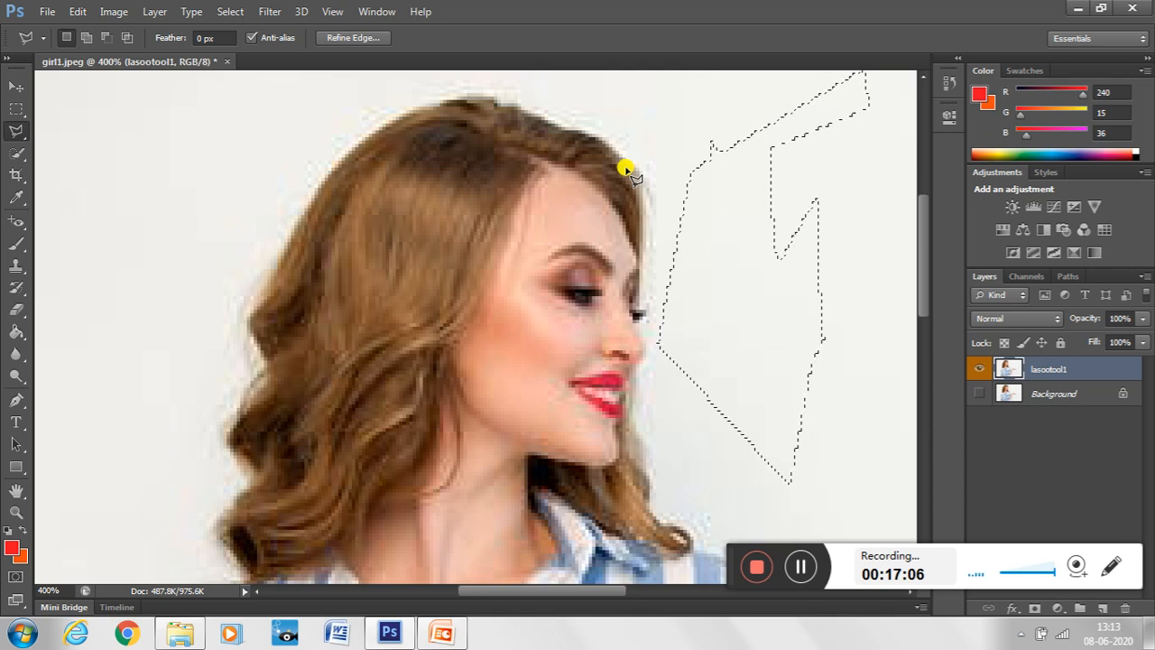
Step: Outline the top of the woman's head with the Polygonal Lasso, closing the selection automatically from beside her eye, and clear it
{"action": "left_click", "coordinate": [276, 259]}
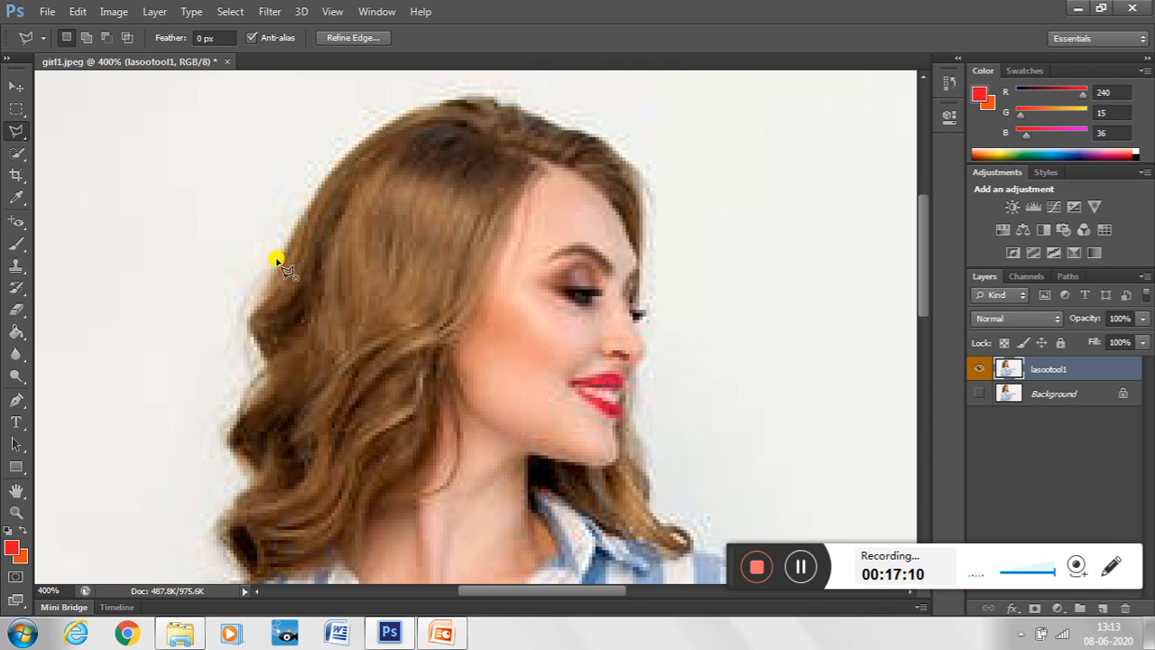
{"action": "left_click", "coordinate": [345, 162]}
{"action": "left_click", "coordinate": [452, 103]}
{"action": "left_click", "coordinate": [492, 102]}
{"action": "left_click", "coordinate": [617, 143]}
{"action": "left_click", "coordinate": [659, 216]}
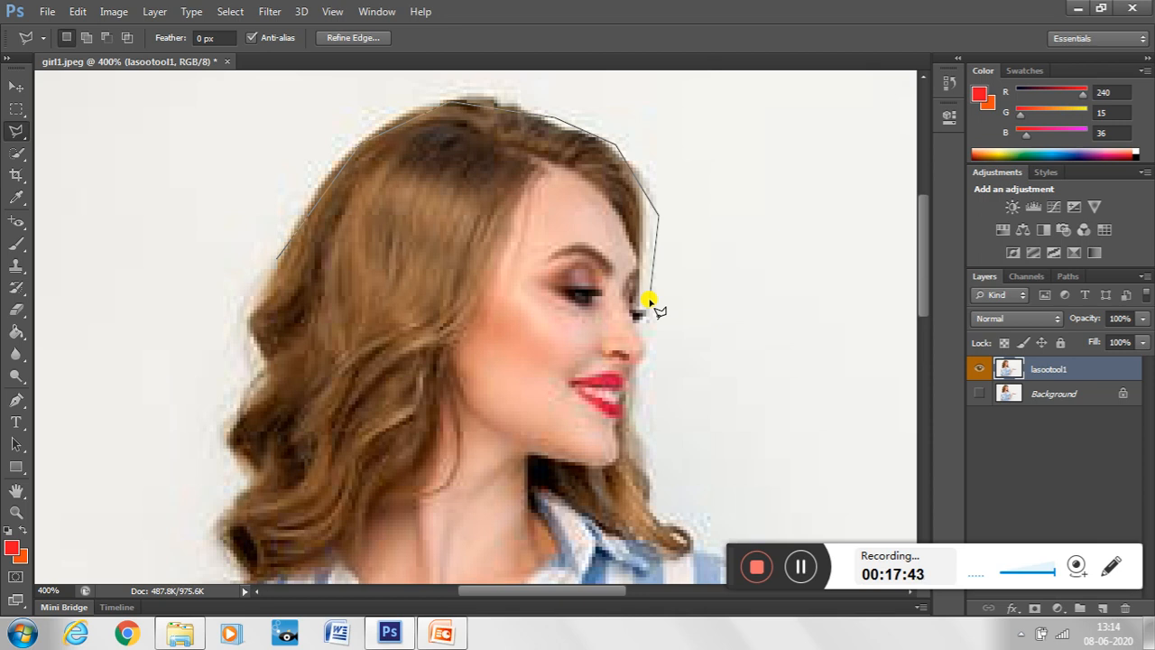
{"action": "double_click", "coordinate": [649, 300]}
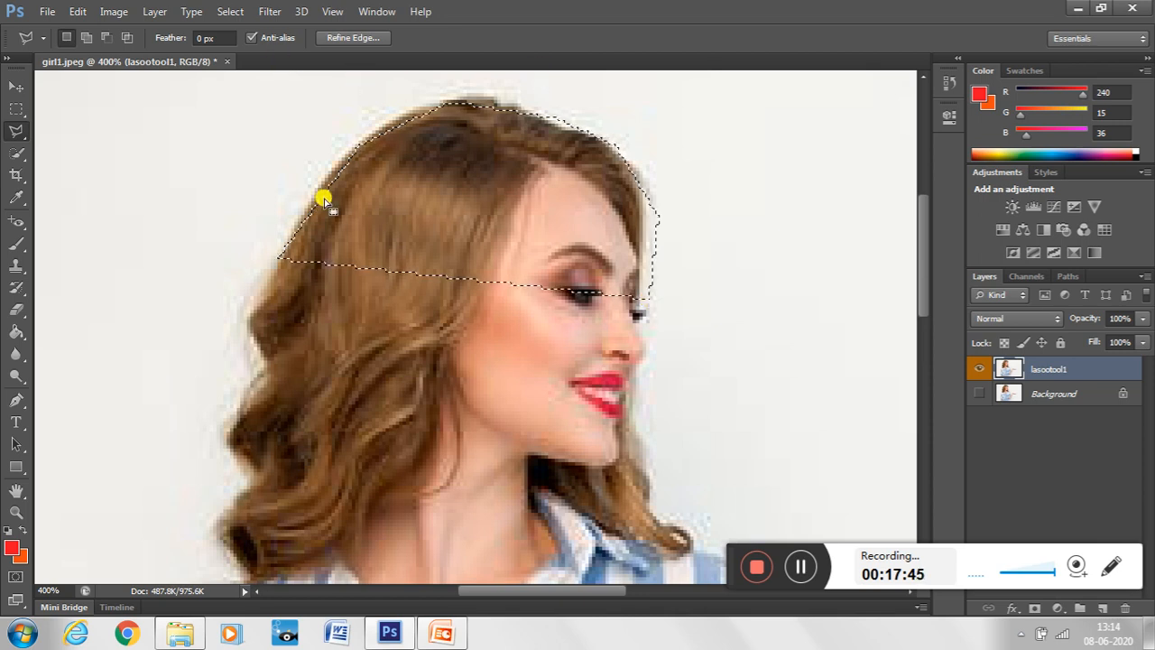
{"action": "key", "text": "ctrl+d"}
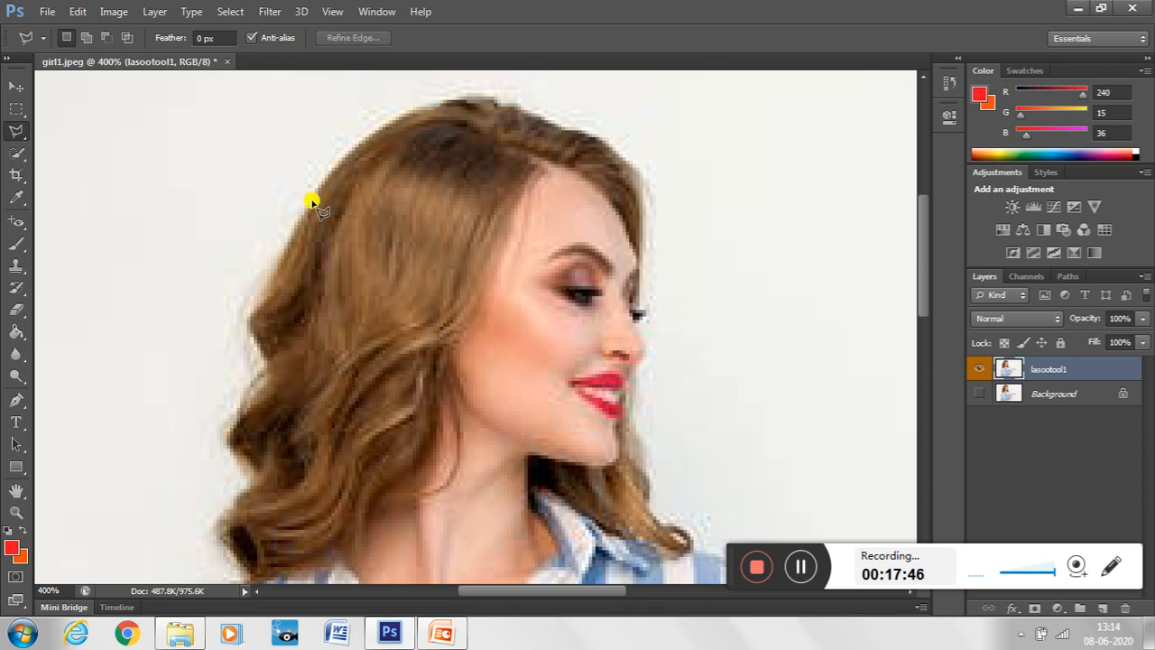
Step: Switch to the LASSOTOOL PHOTOSHOP presentation in PowerPoint and review slide 4 on the lasso tools as a slide show
{"action": "left_click", "coordinate": [443, 629]}
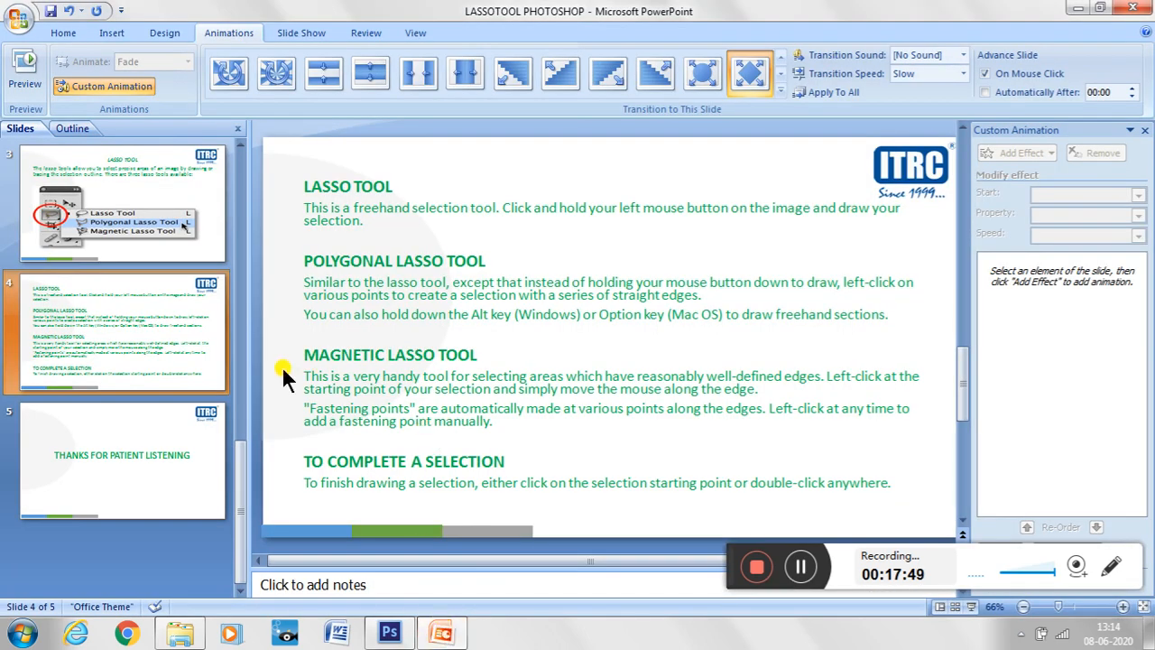
{"action": "left_click", "coordinate": [969, 606]}
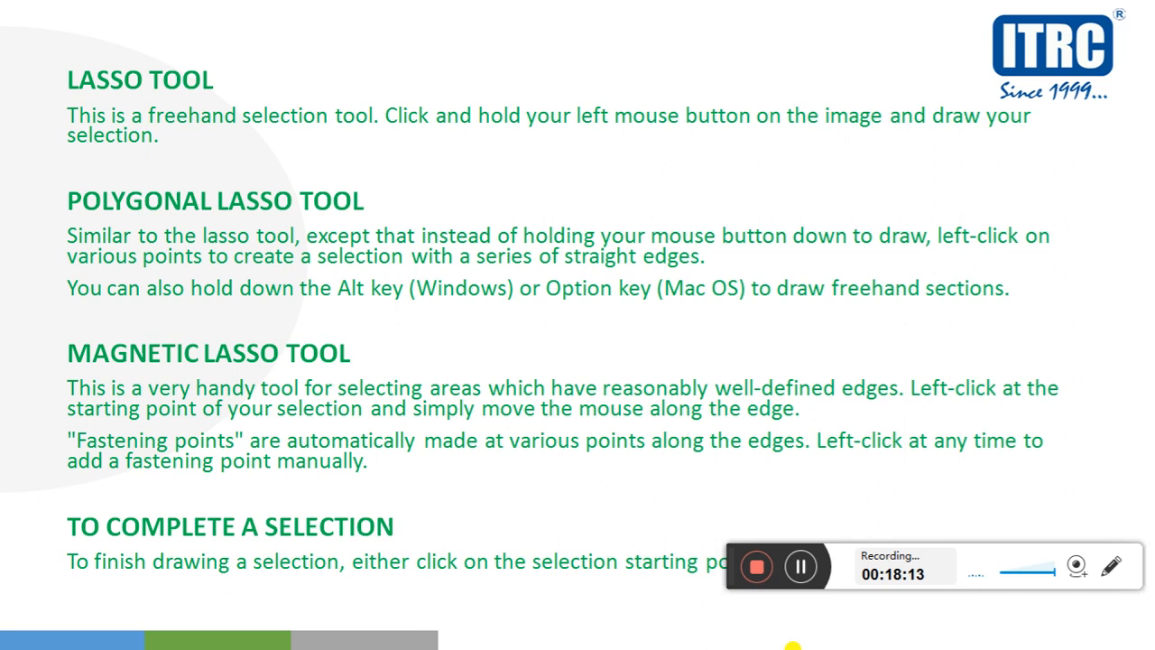
{"action": "left_click", "coordinate": [511, 512]}
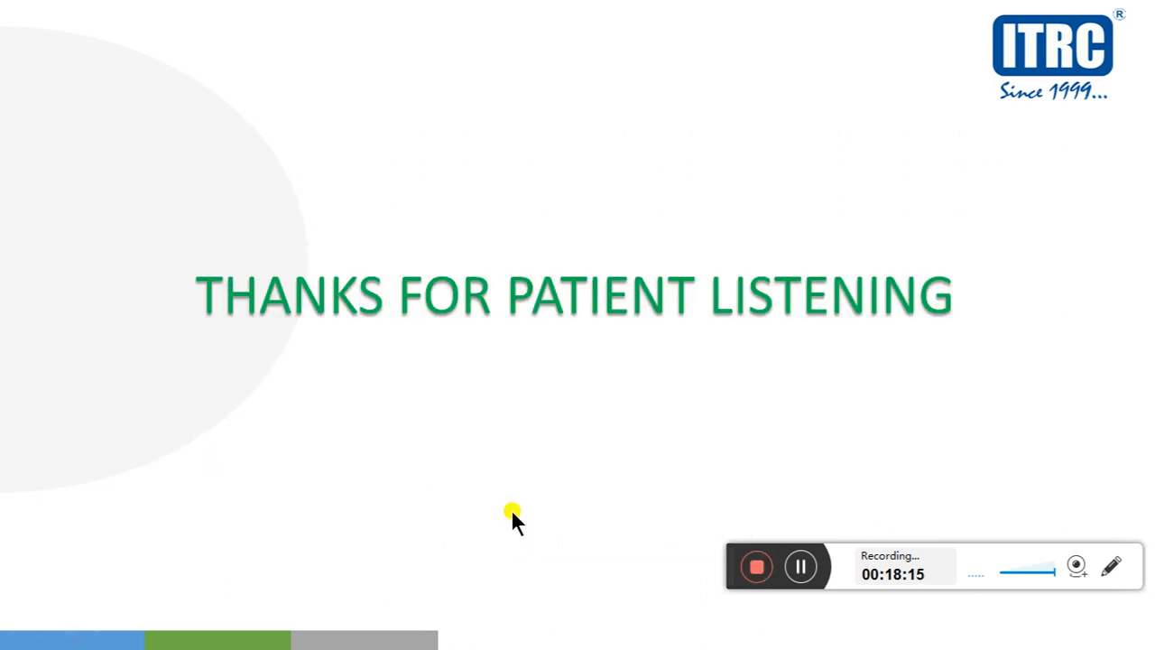
{"action": "key", "text": "Left"}
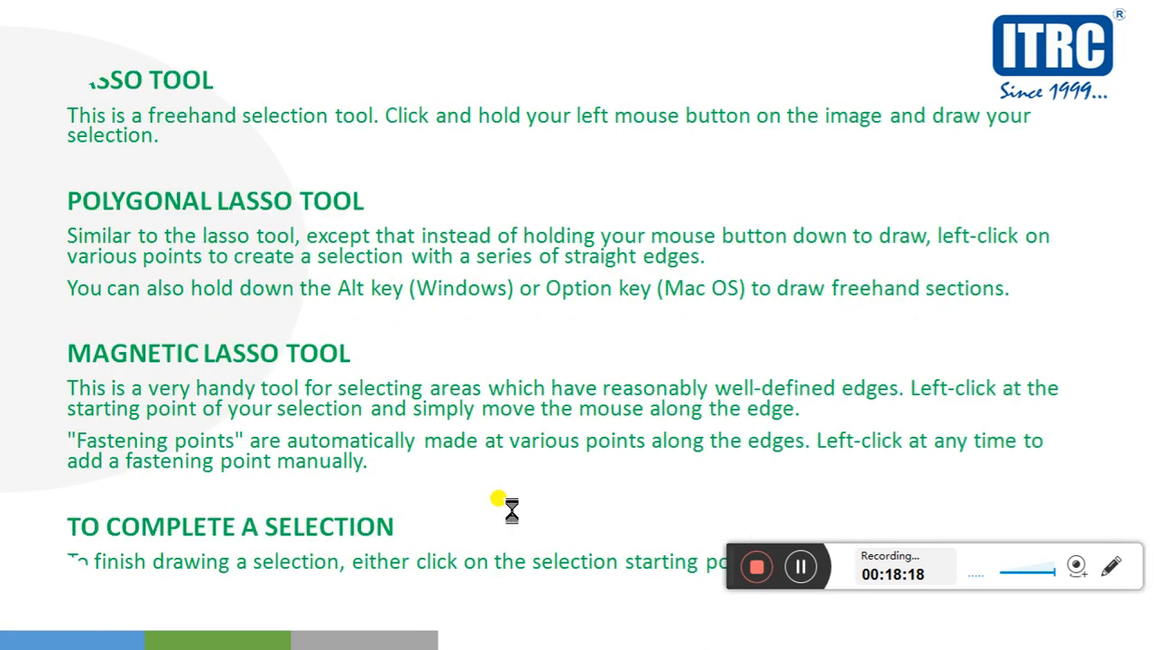
{"action": "key", "text": "Escape"}
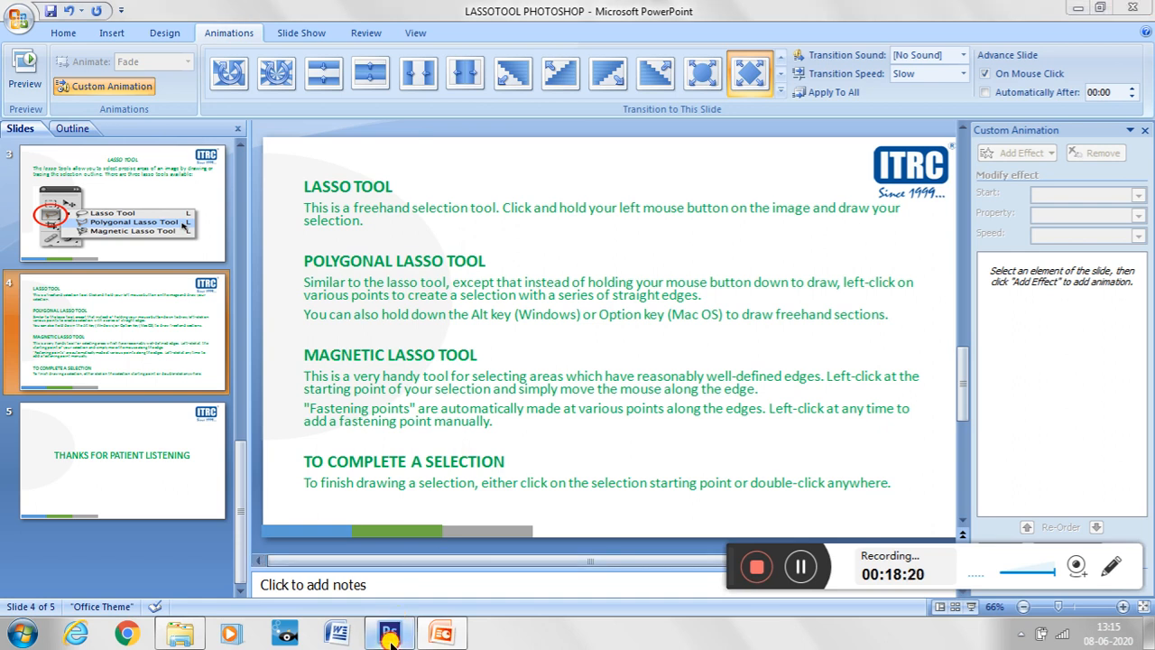
Step: Return to Photoshop and show the woman's upper body and outstretched hand in girl1.jpeg at 200% zoom
{"action": "left_click", "coordinate": [390, 632]}
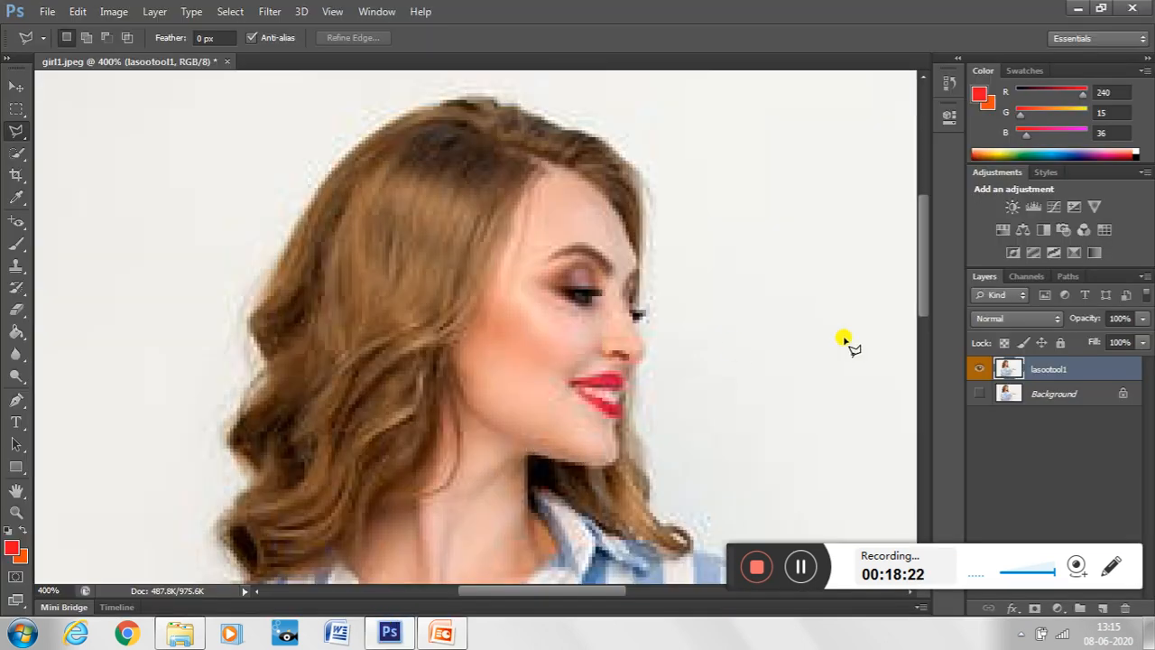
{"action": "key", "text": "ctrl+minus"}
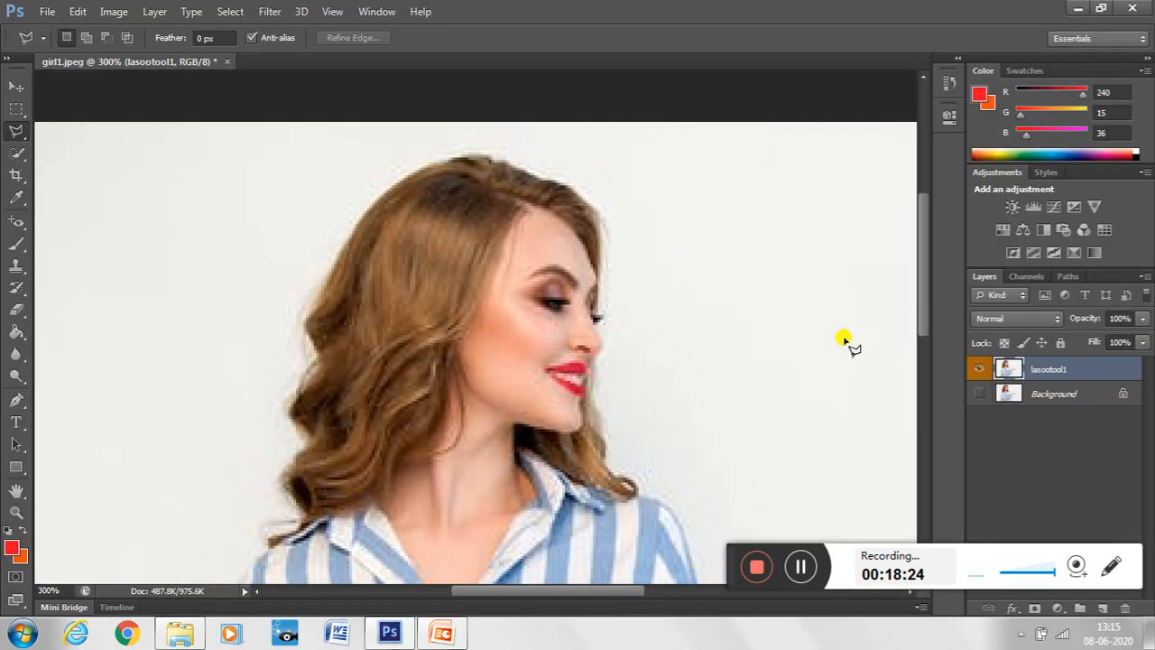
{"action": "key", "text": "ctrl+minus"}
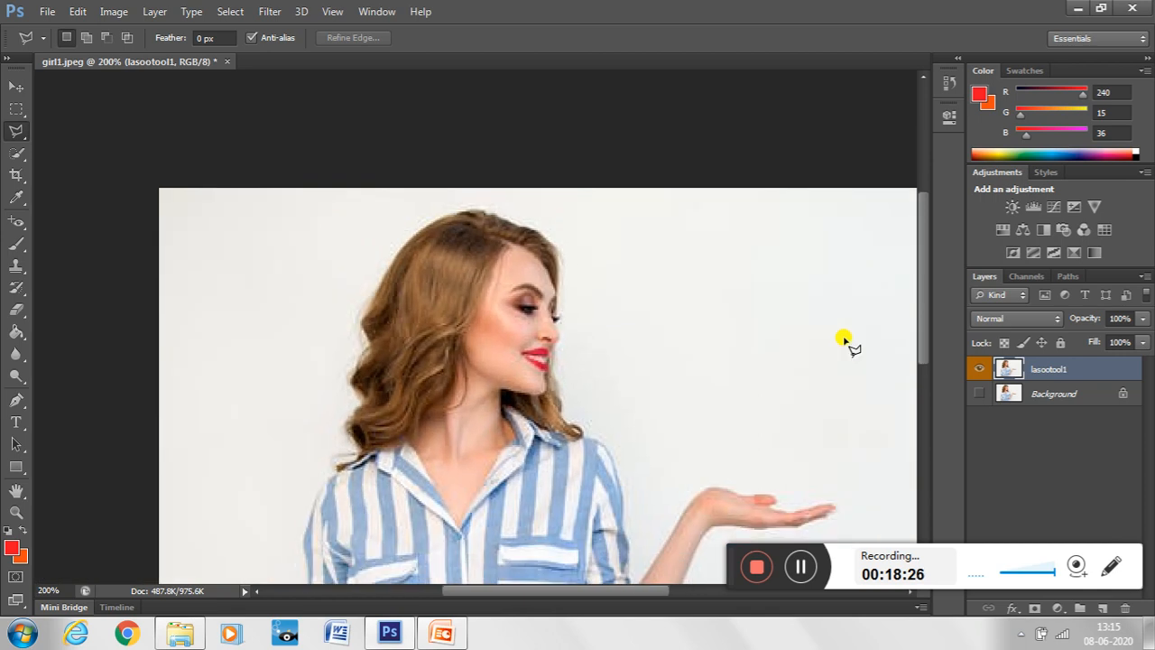
{"action": "left_click_drag", "start_coordinate": [570, 592], "coordinate": [595, 596]}
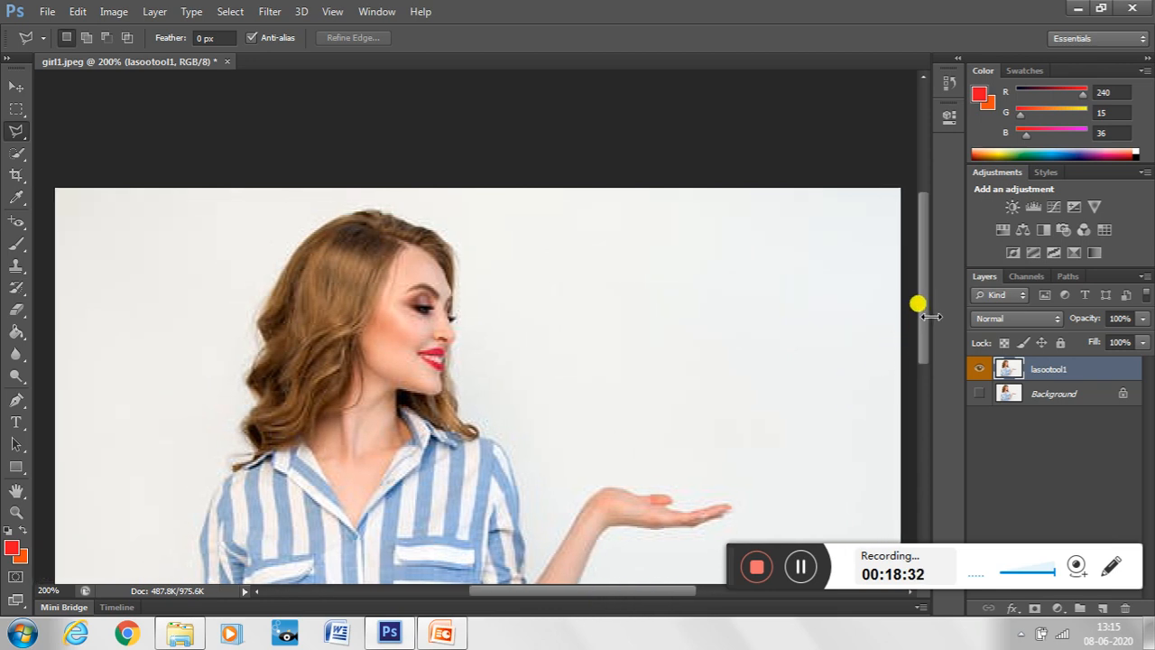
{"action": "left_click_drag", "start_coordinate": [923, 327], "coordinate": [925, 371]}
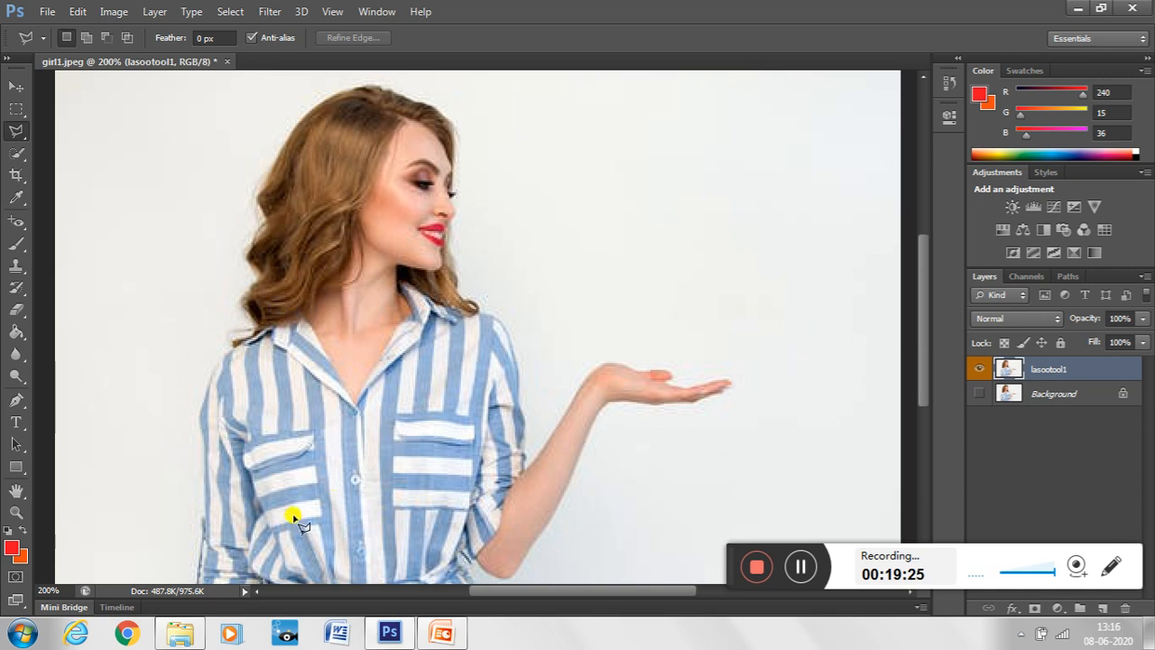
{"action": "left_click", "coordinate": [198, 581]}
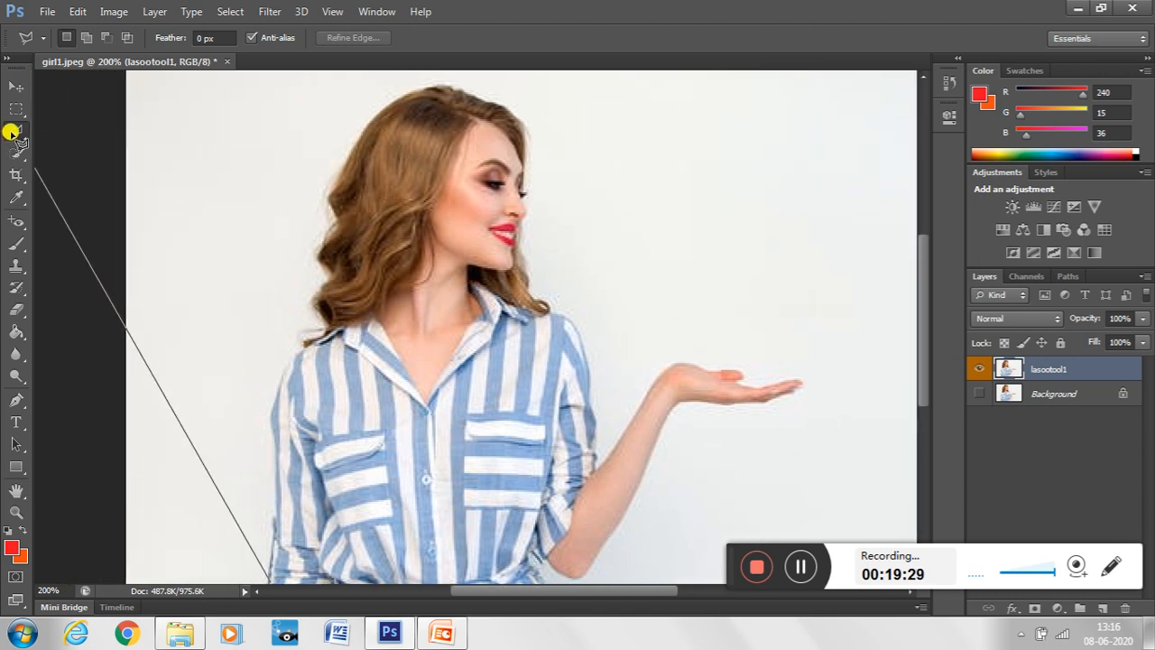
{"action": "left_click", "coordinate": [60, 134]}
{"action": "key", "text": "Escape"}
{"action": "left_click", "coordinate": [405, 219]}
{"action": "key", "text": "Escape"}
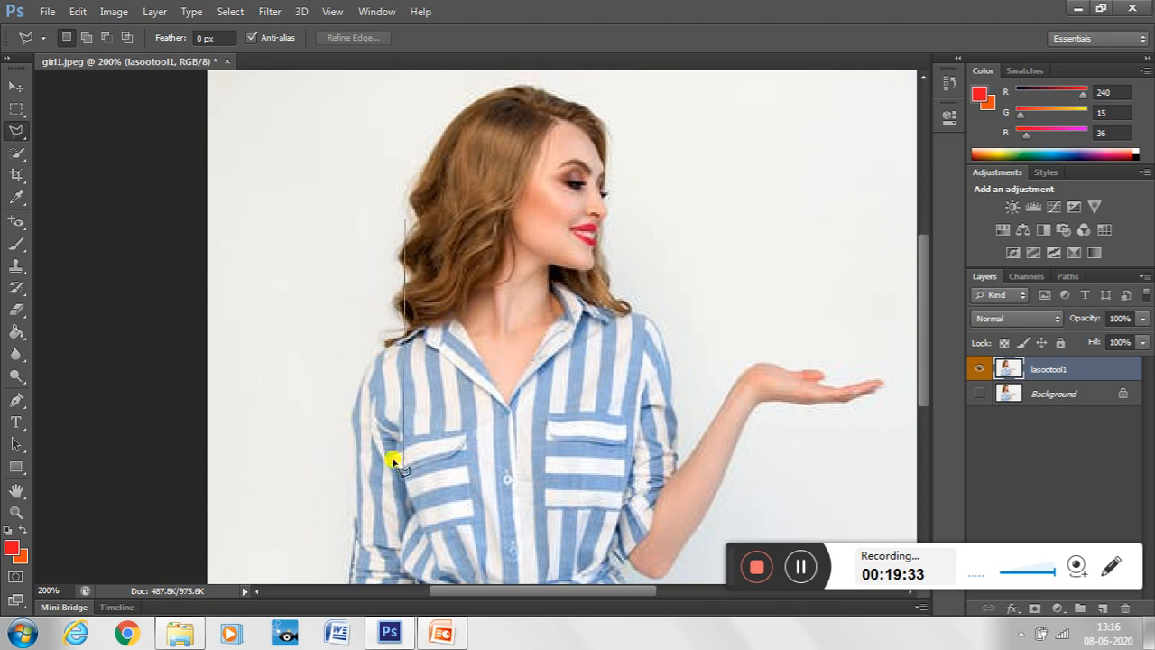
{"action": "double_click", "coordinate": [411, 231]}
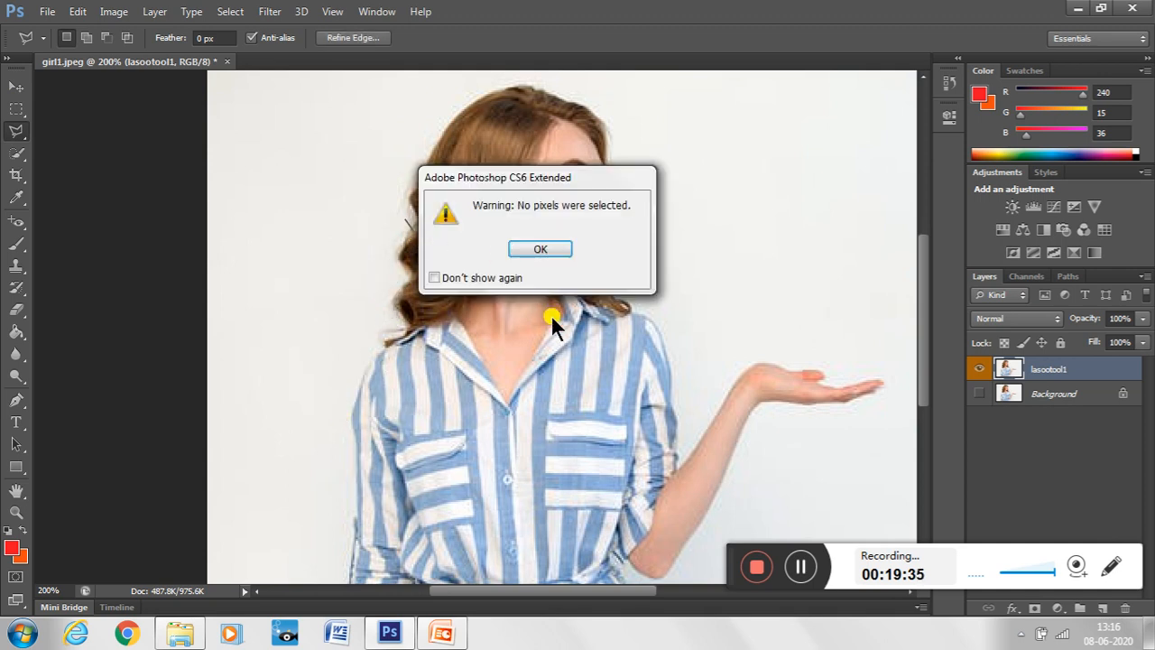
{"action": "left_click", "coordinate": [538, 249]}
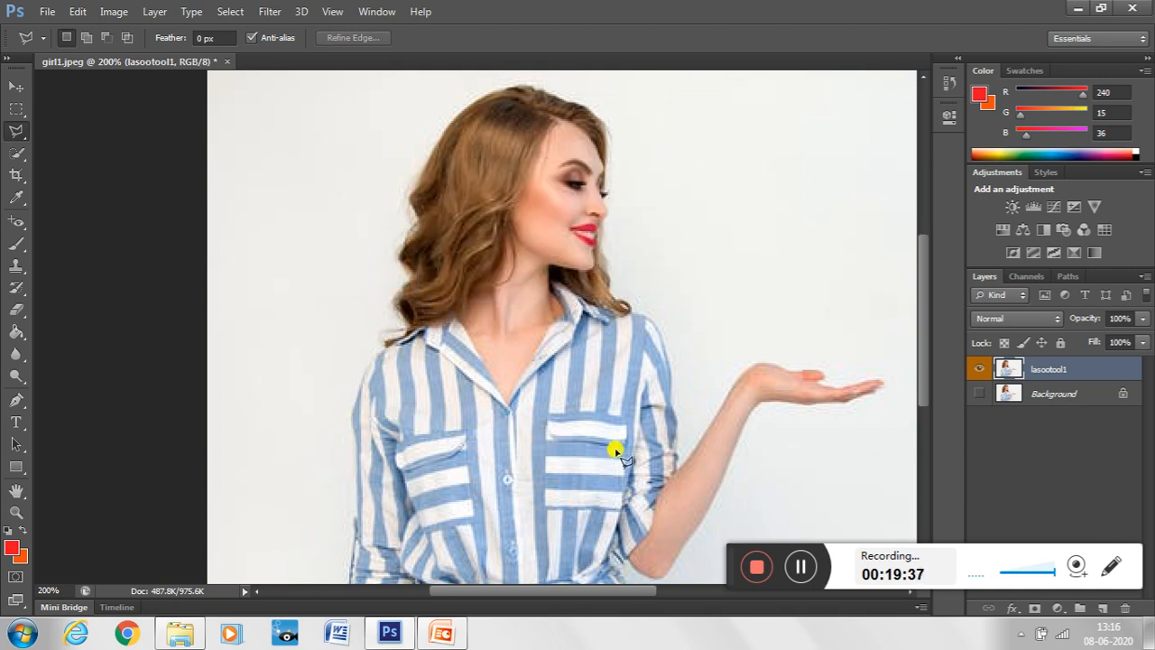
Step: Trace the outer edge of the striped sleeve from the lower arm up to the shoulder with the Magnetic Lasso tool
{"action": "left_click_drag", "start_coordinate": [587, 590], "coordinate": [626, 590]}
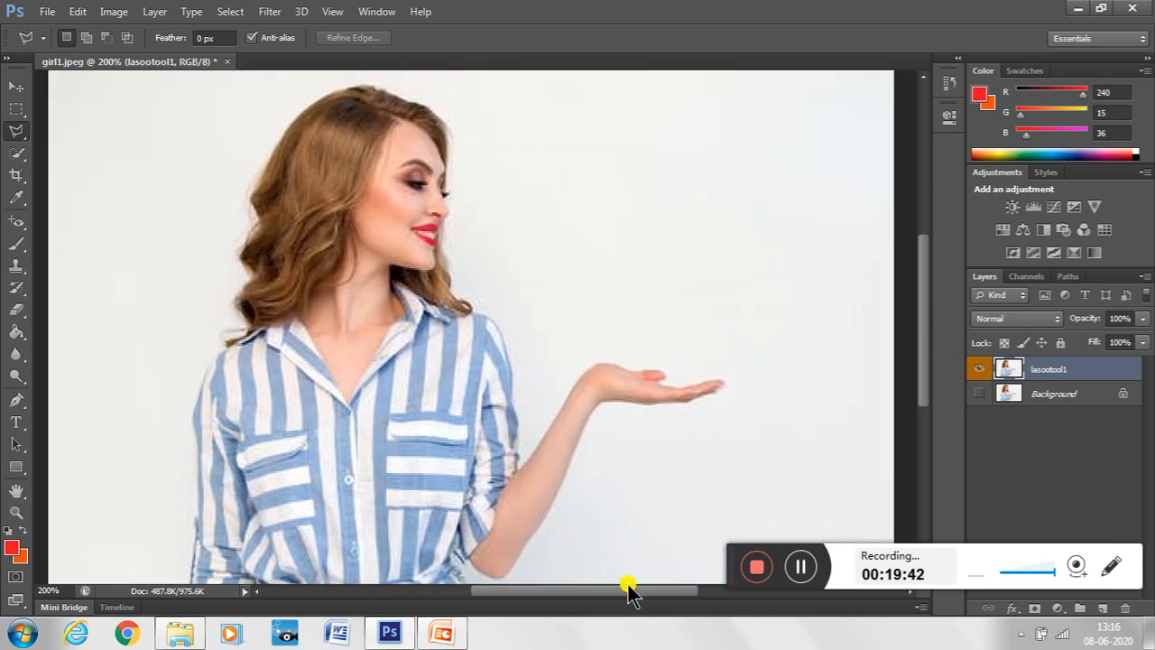
{"action": "left_click", "coordinate": [18, 131]}
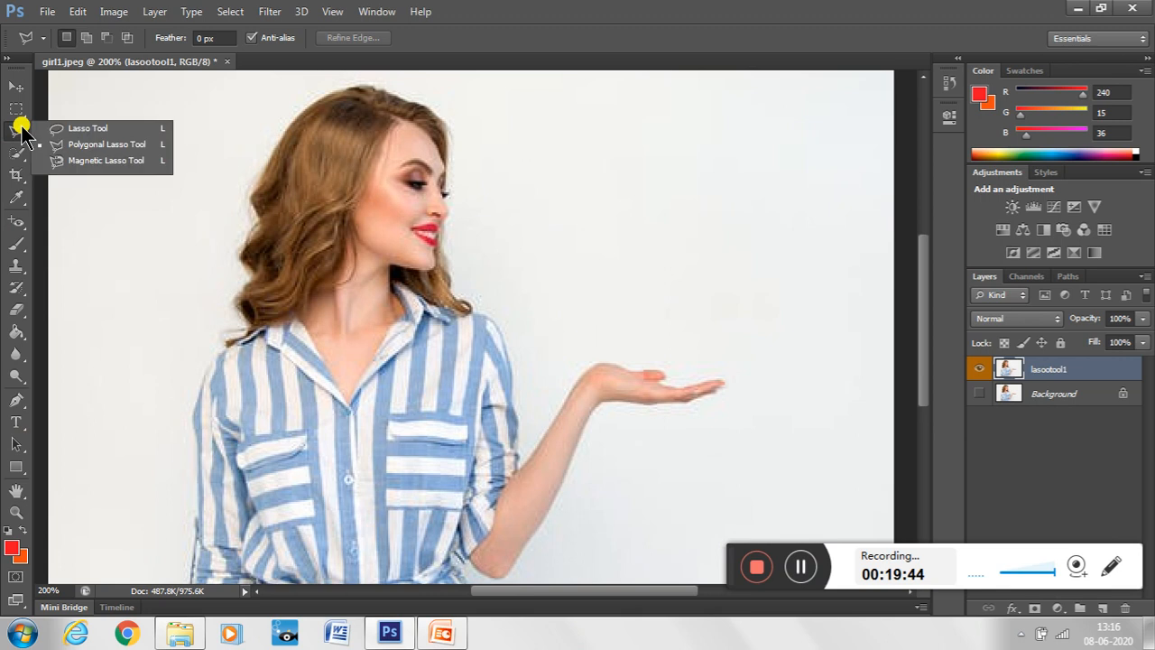
{"action": "left_click", "coordinate": [73, 164]}
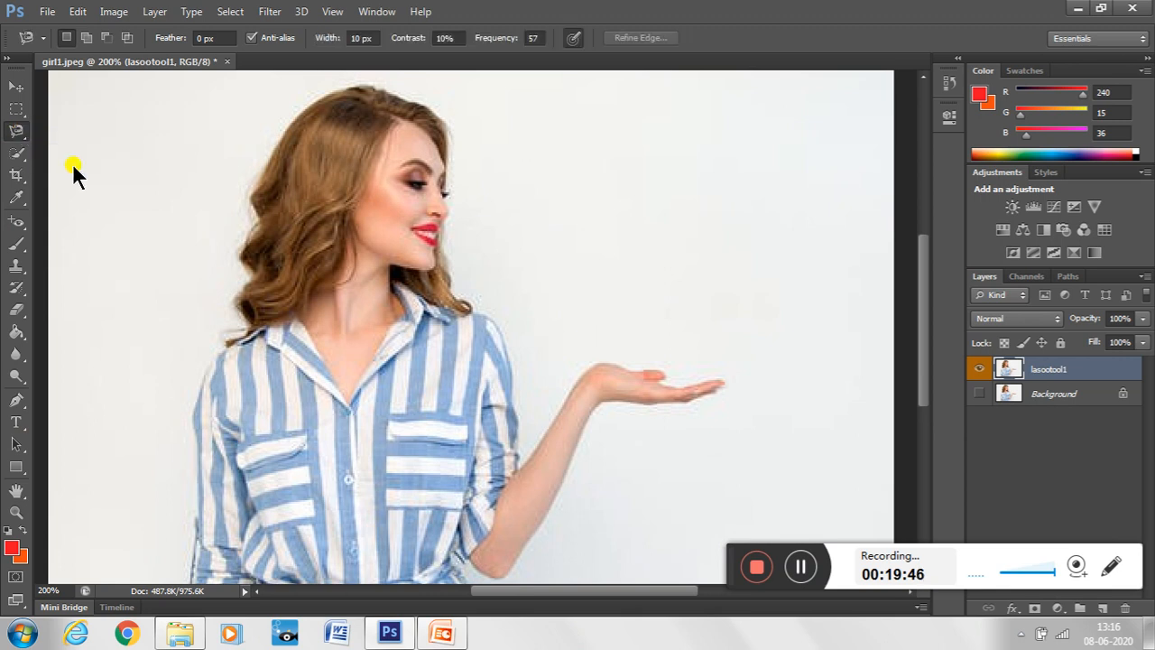
{"action": "left_click", "coordinate": [189, 578]}
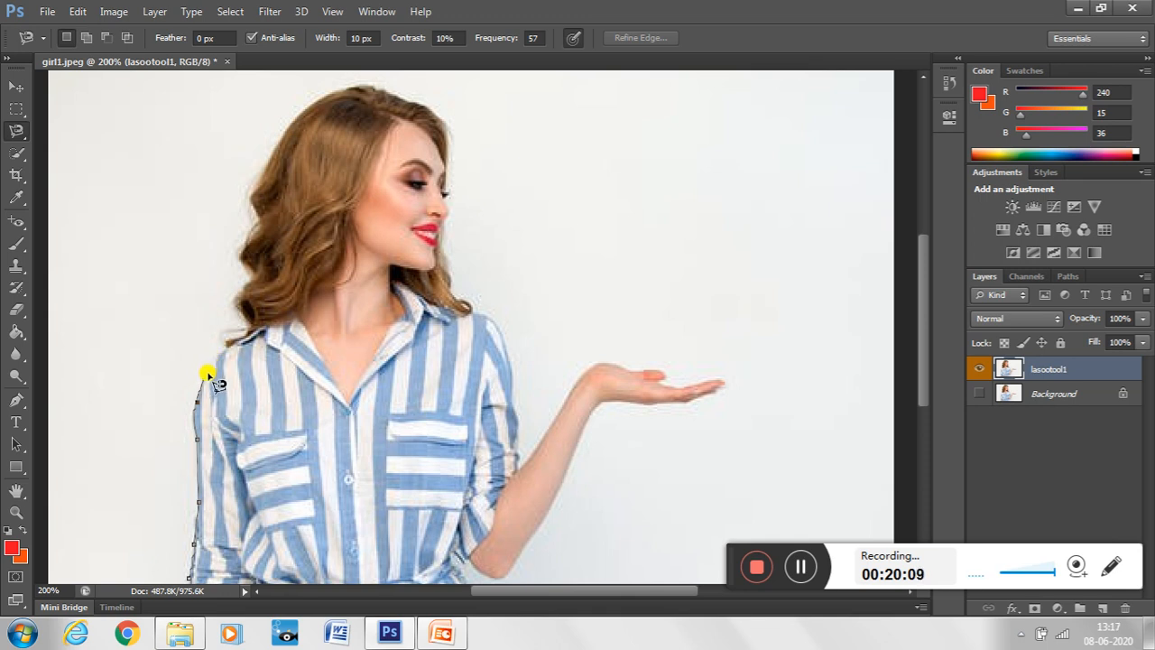
{"action": "left_click", "coordinate": [218, 325]}
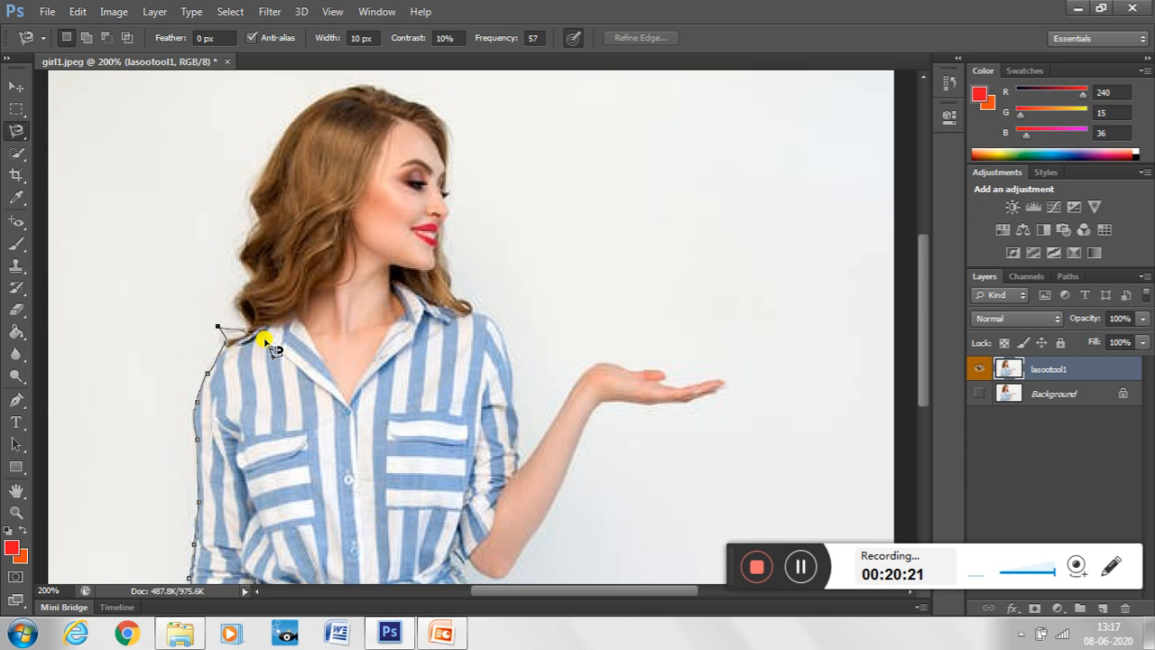
Step: Remove the misplaced fastening points at the shoulder, continue tracing around the hair, face, collar and inner sleeve, and close the selection at its starting point
{"action": "key", "text": "BackSpace"}
{"action": "key", "text": "BackSpace"}
{"action": "key", "text": "BackSpace"}
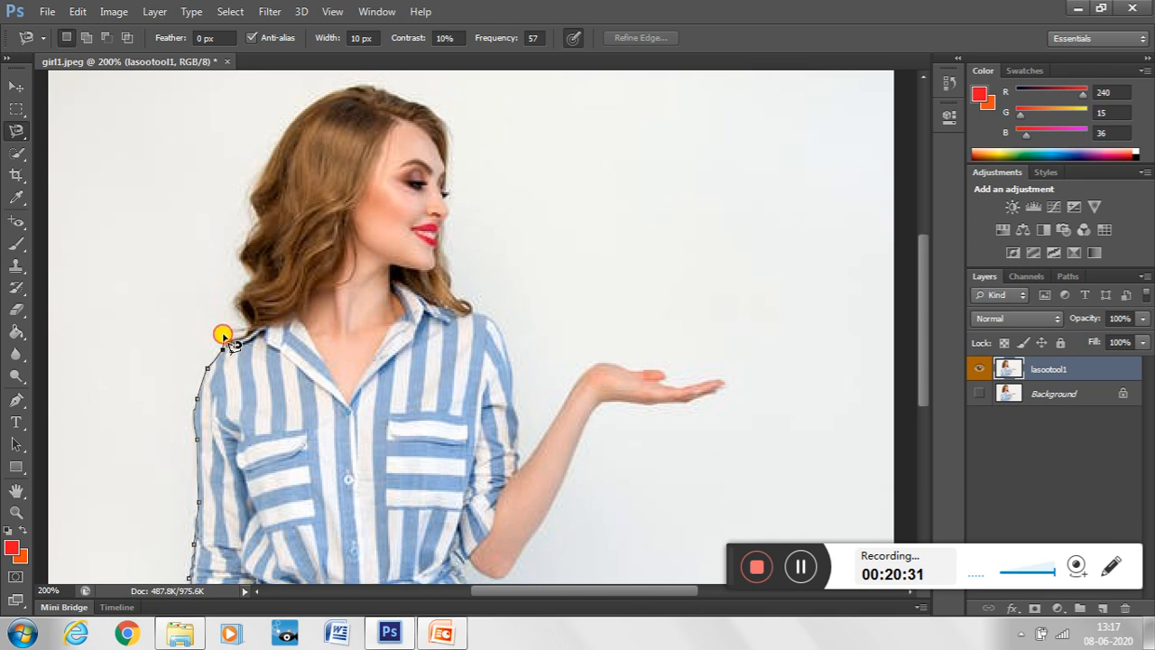
{"action": "left_click", "coordinate": [247, 326]}
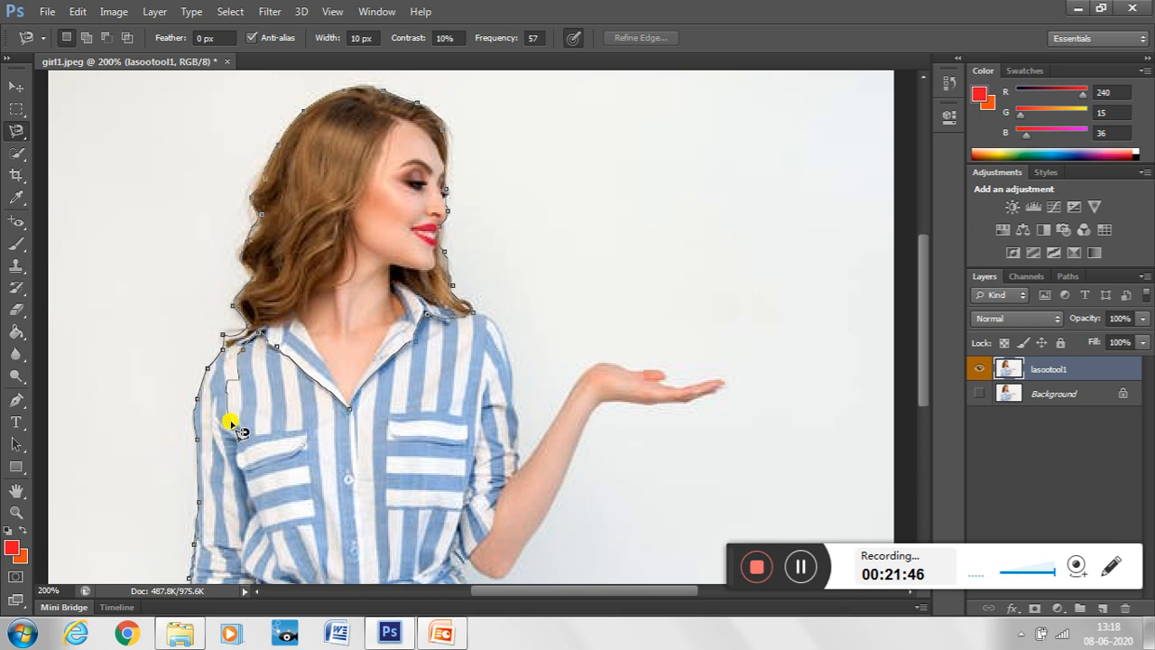
{"action": "left_click", "coordinate": [239, 470]}
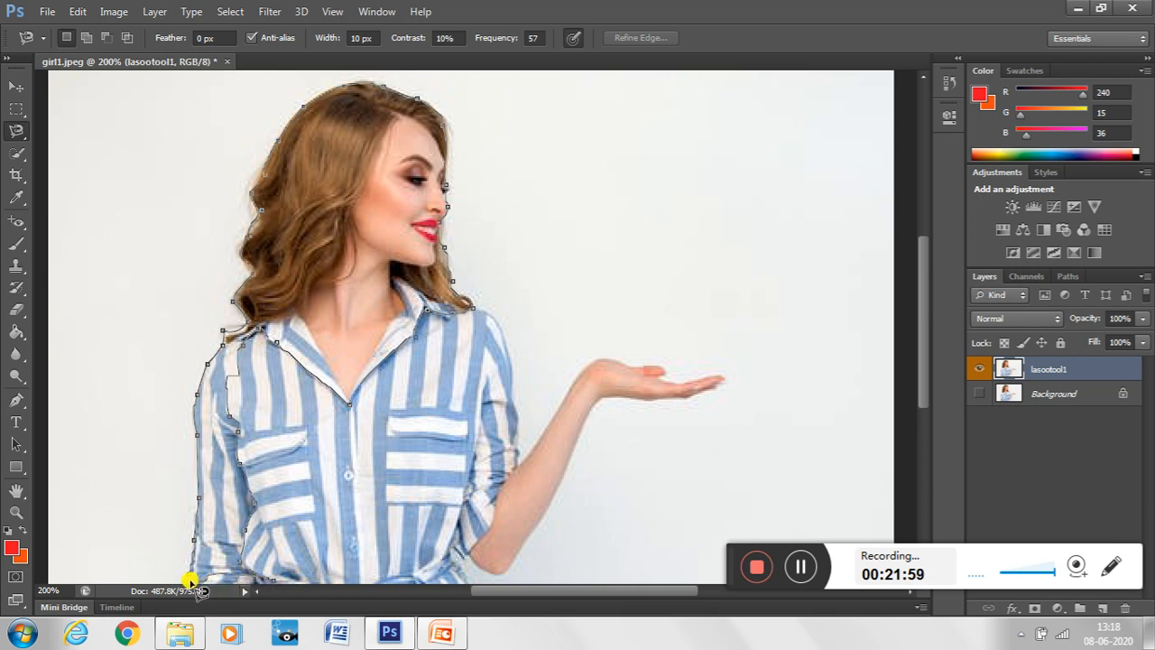
{"action": "key", "text": "Escape"}
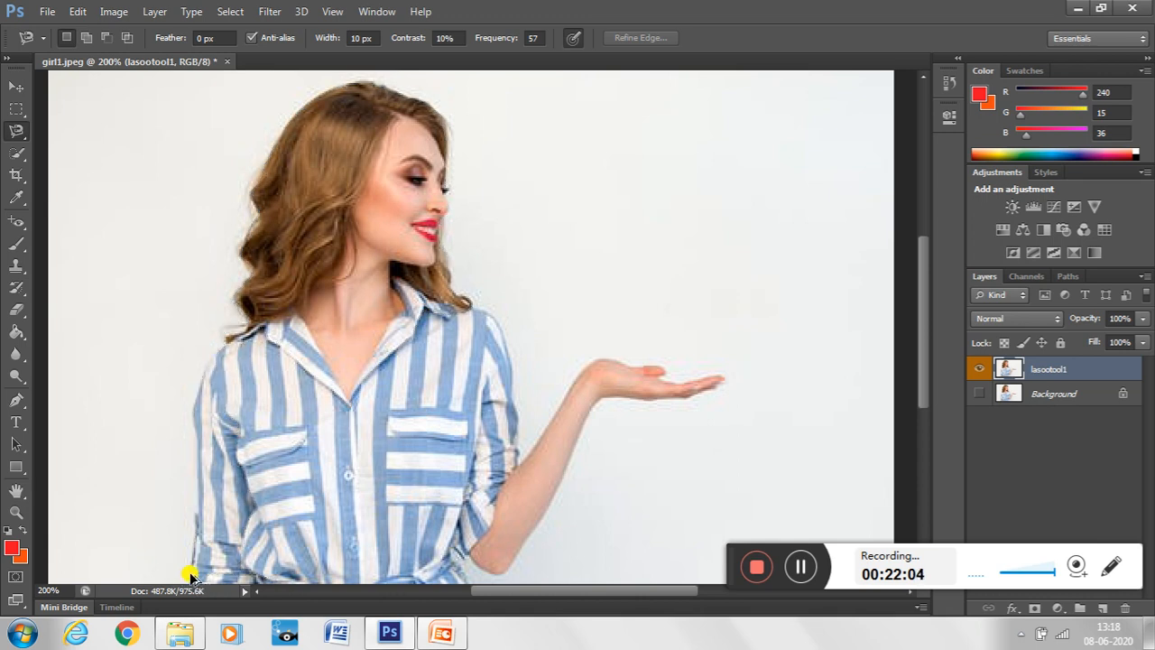
{"action": "left_click", "coordinate": [191, 577]}
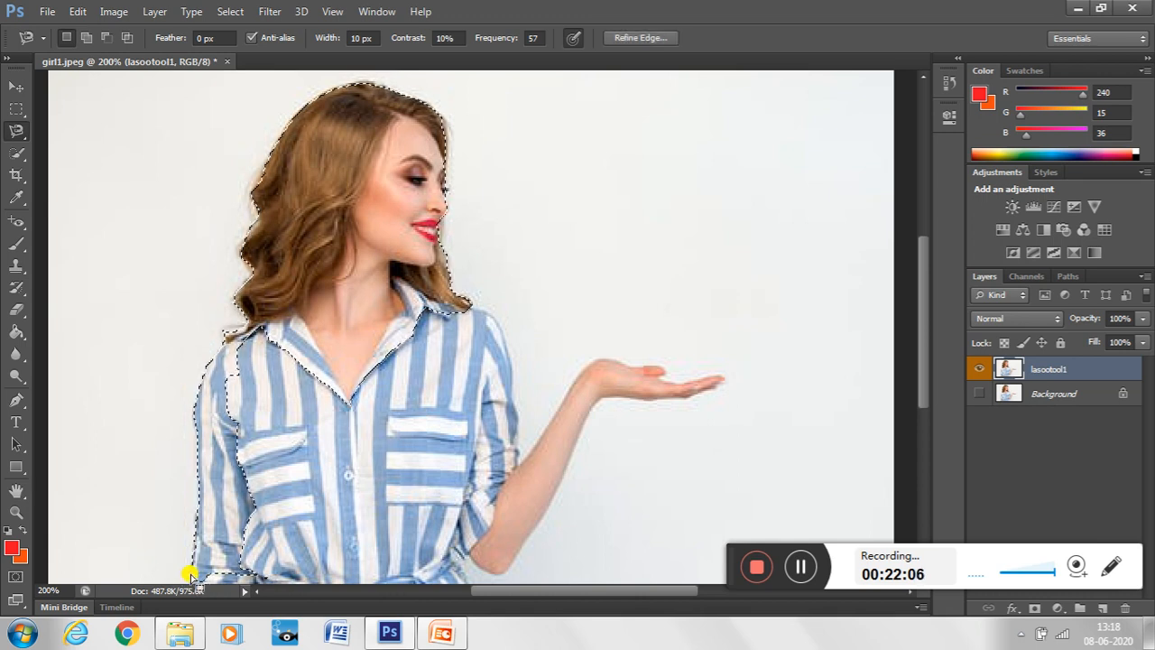
Step: Switch to the LASSOTOOL PHOTOSHOP presentation in PowerPoint and go to slide 5, the closing thank-you slide
{"action": "left_click", "coordinate": [801, 567]}
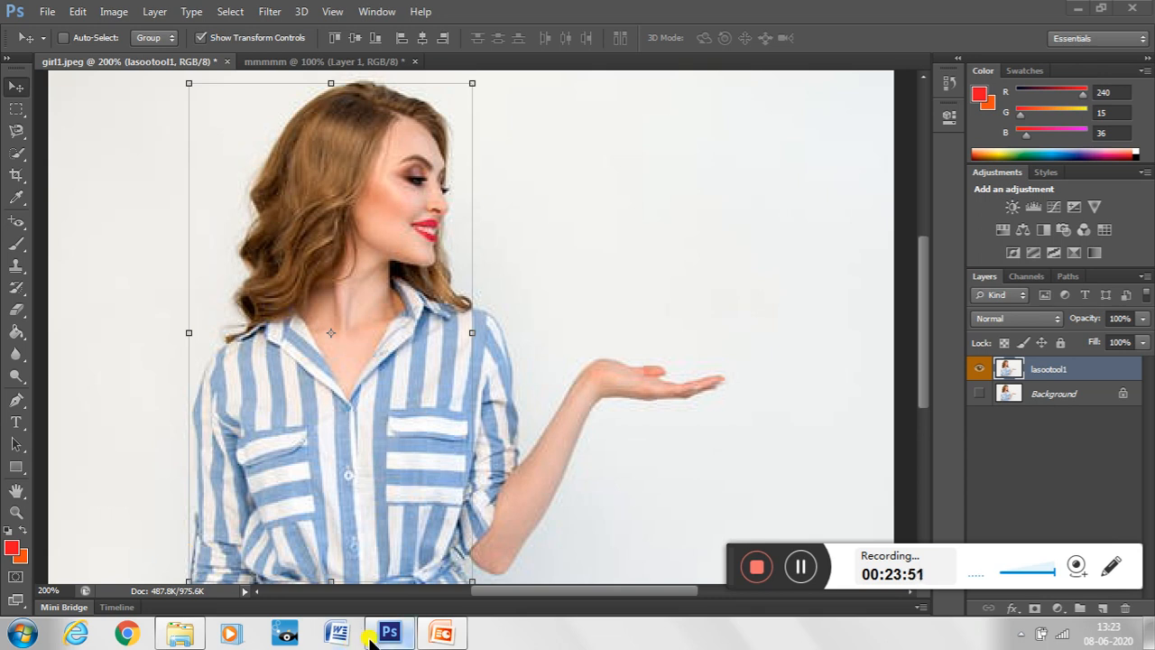
{"action": "left_click", "coordinate": [442, 636]}
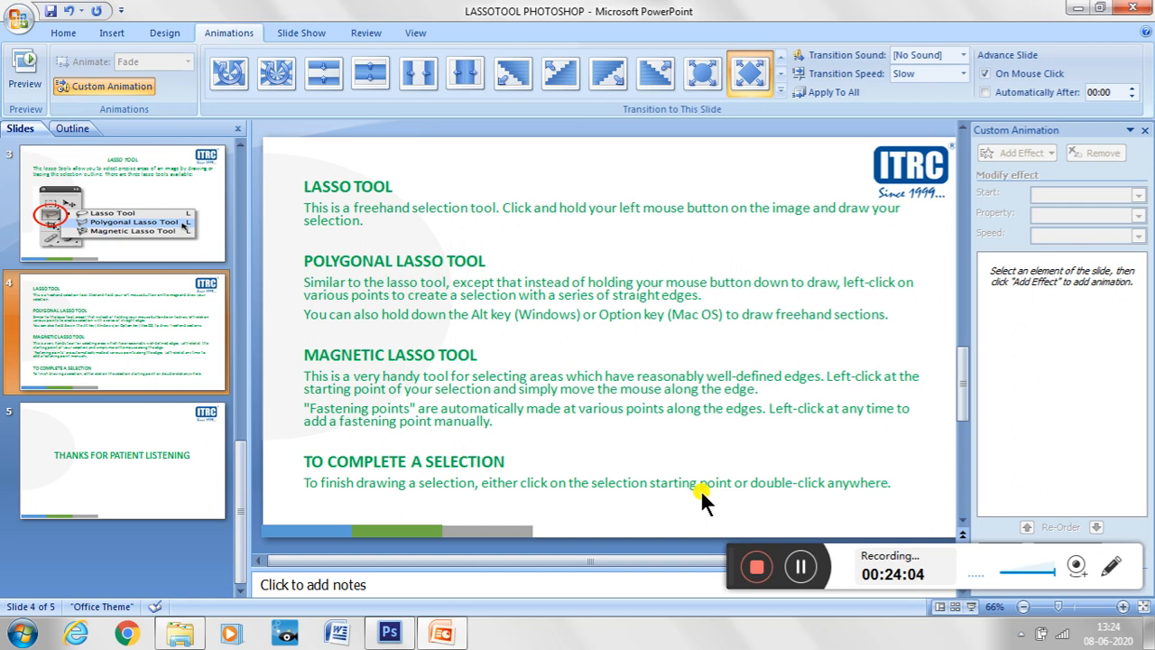
{"action": "left_click", "coordinate": [176, 455]}
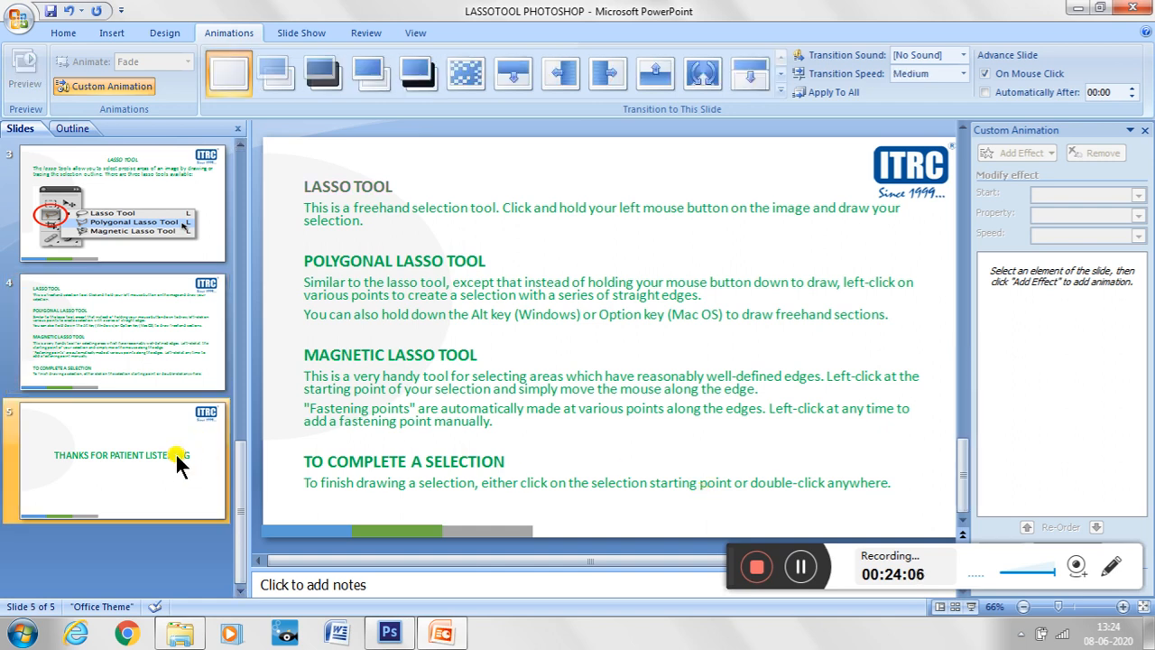